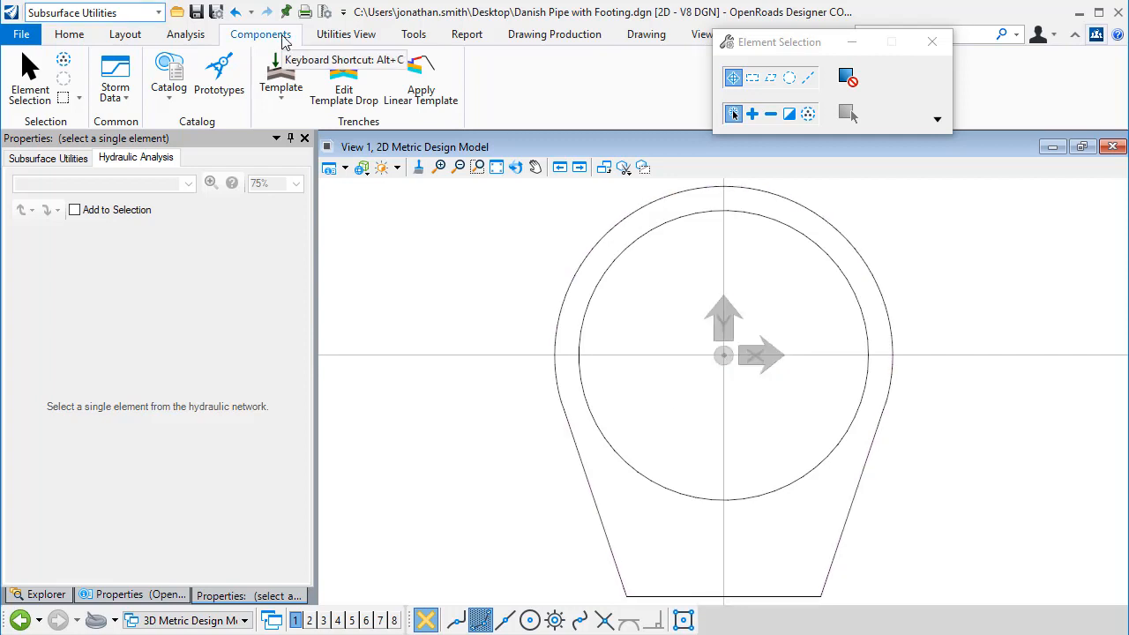
Step: Start importing a template from the drawing, keeping the type Template and vertical exaggeration and minimum chord length at 1.000
left_click(159, 12)
left_click(160, 12)
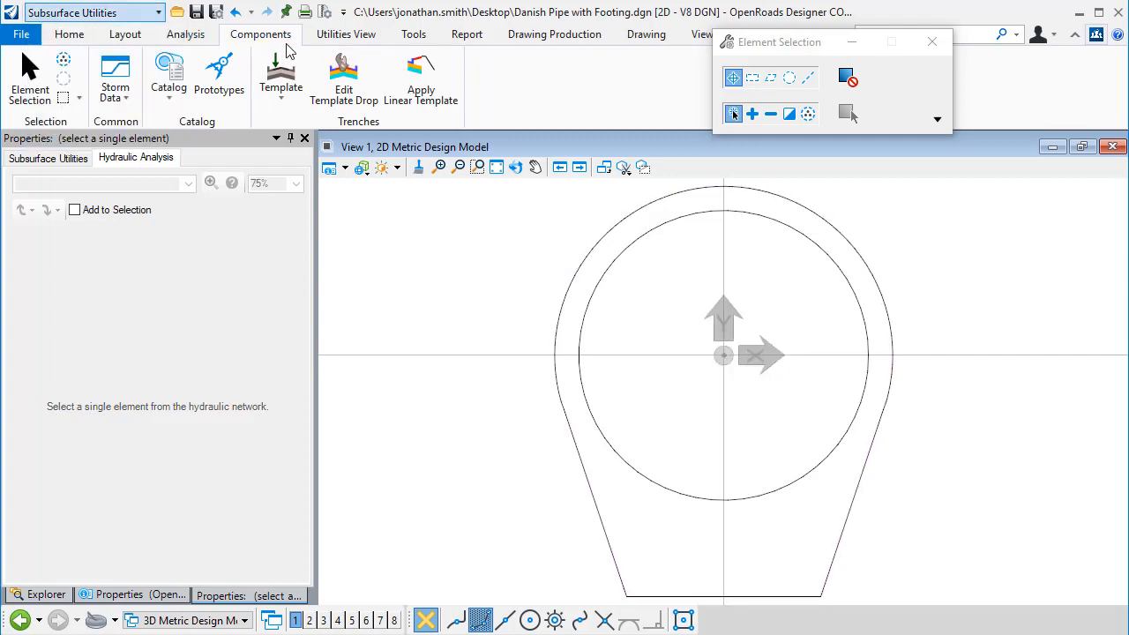
left_click(283, 100)
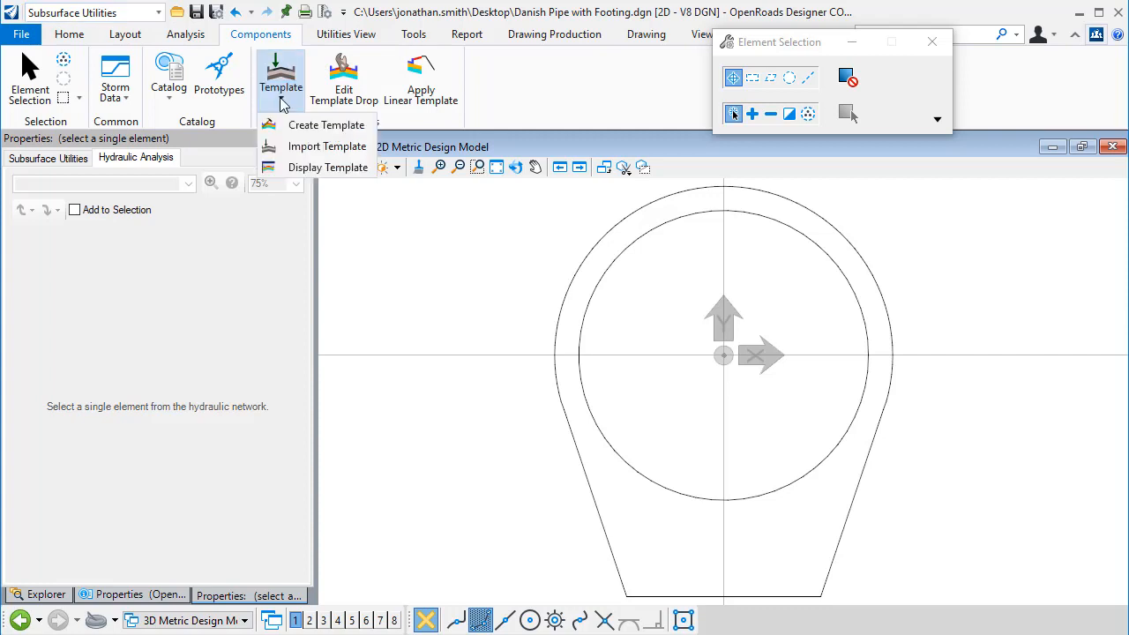
left_click(304, 154)
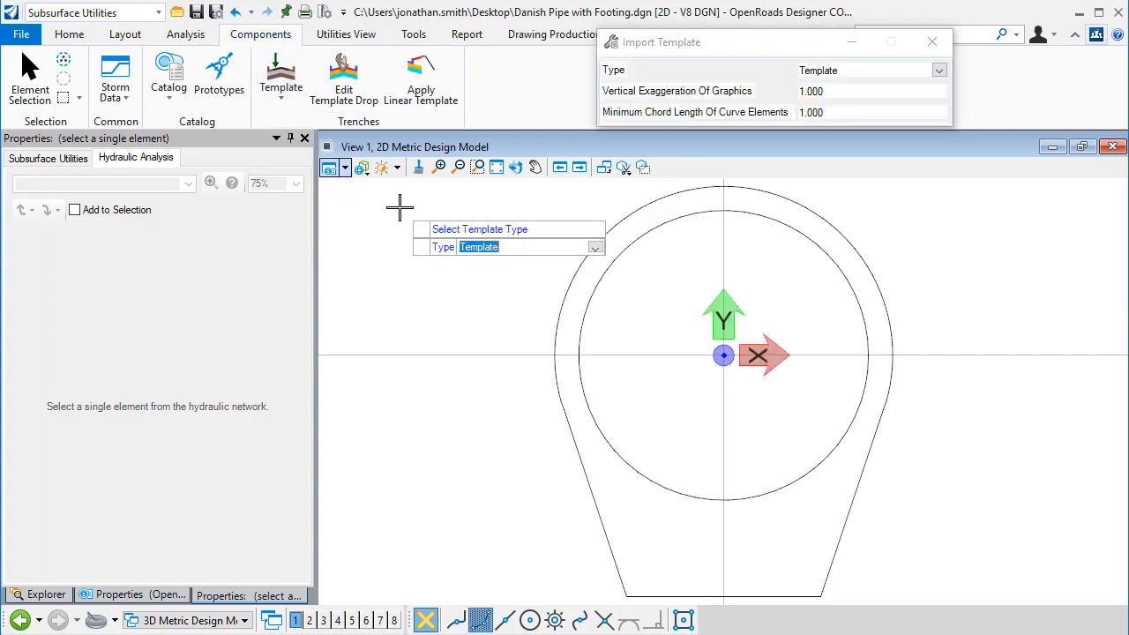
key("Down")
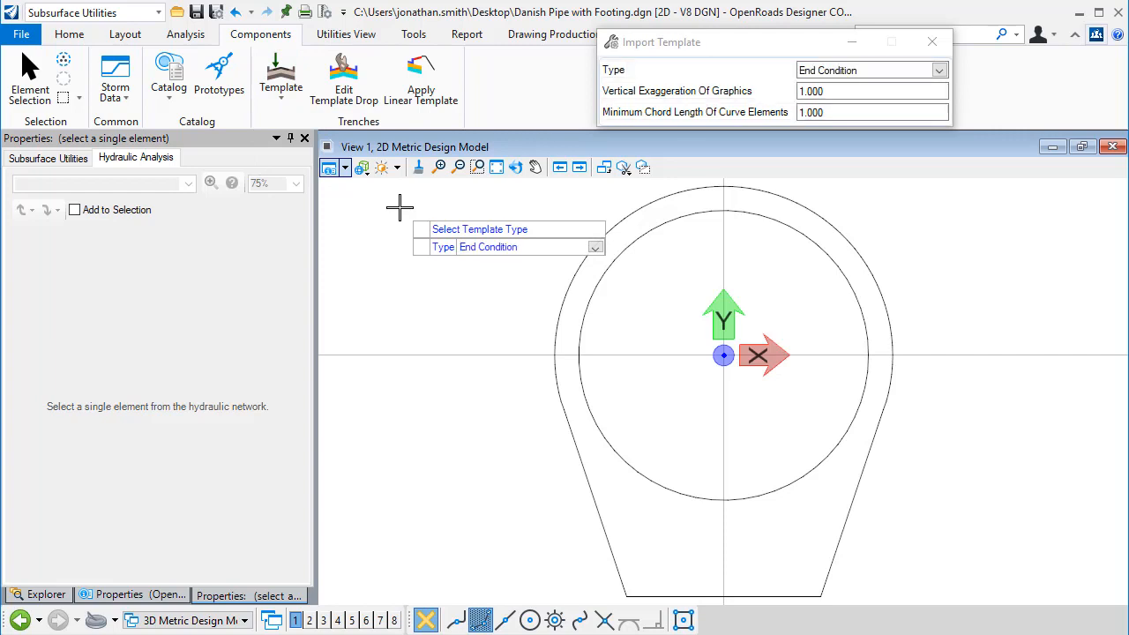
key("Down")
key("Down")
key("Return")
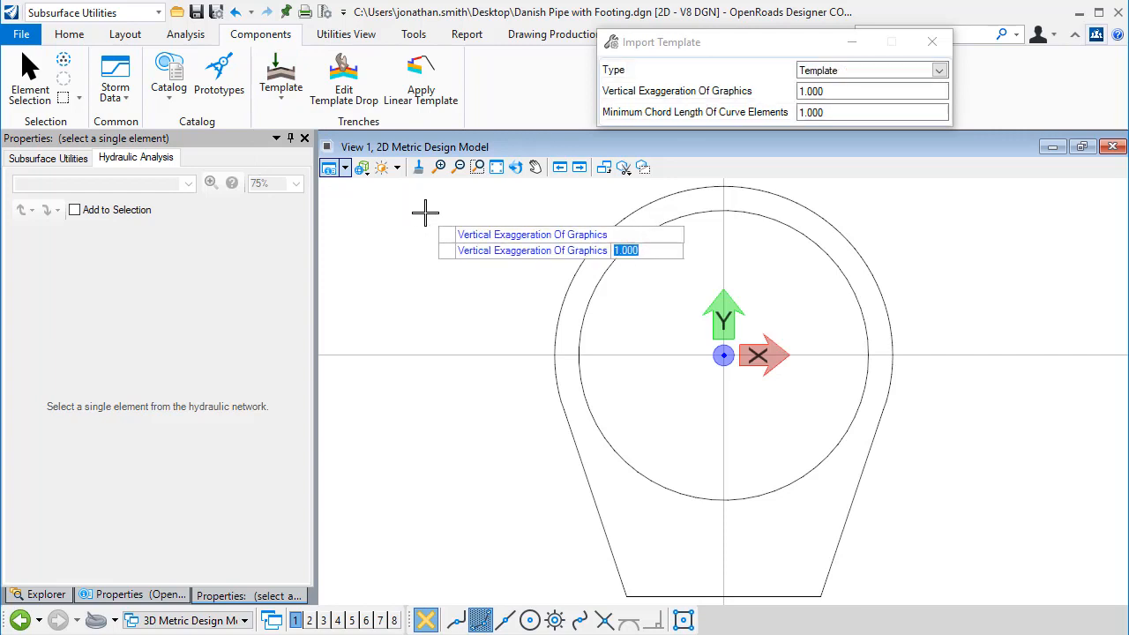
key("Return")
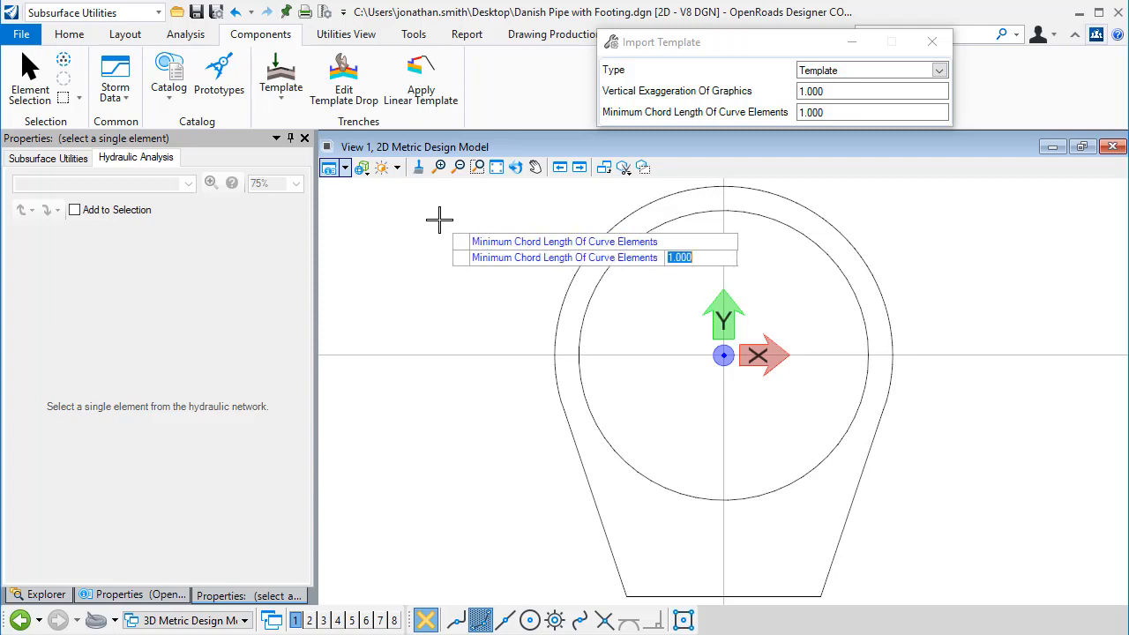
key("Return")
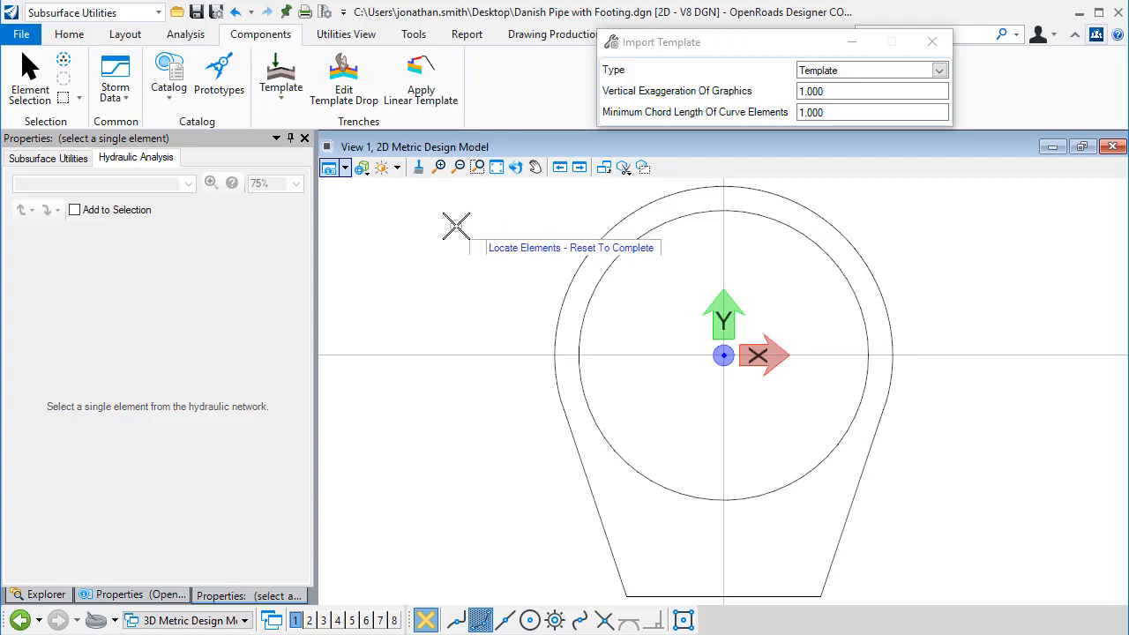
Step: Select the outer footing shape and the inner circle, finish selection, and set the origin at the circle's bottom point
left_click(580, 267)
left_click(599, 272)
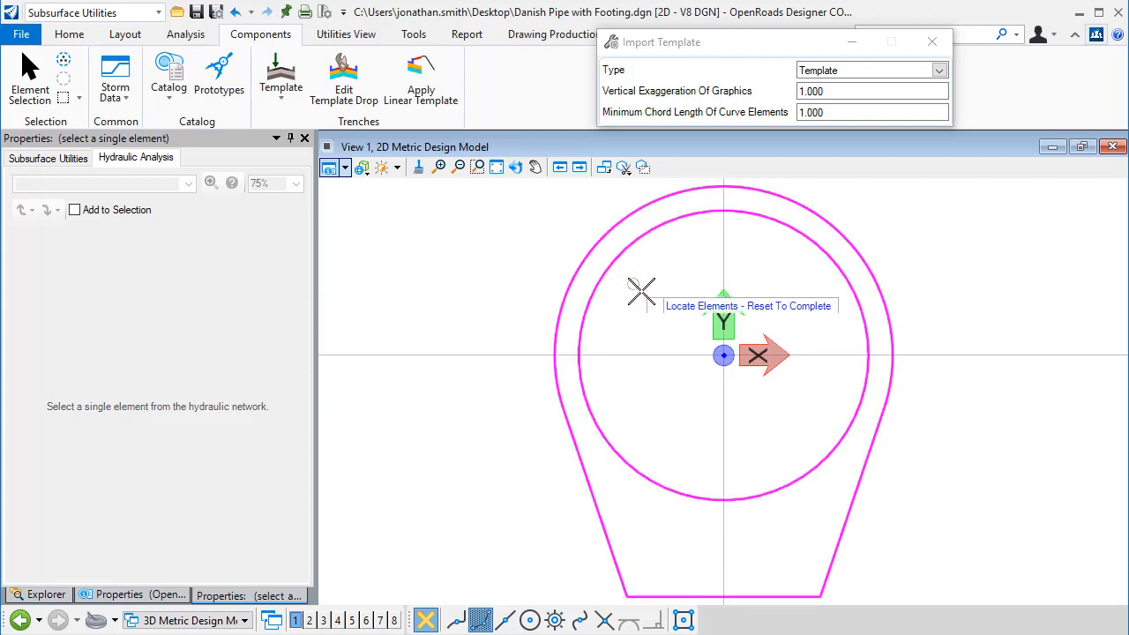
right_click(637, 289)
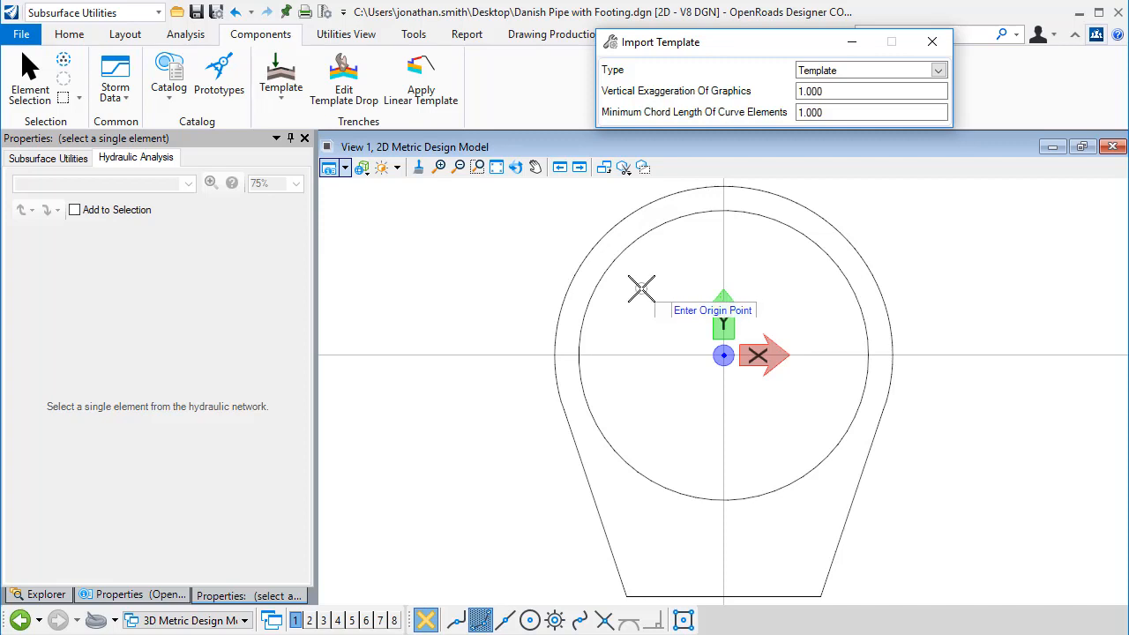
left_click(724, 501)
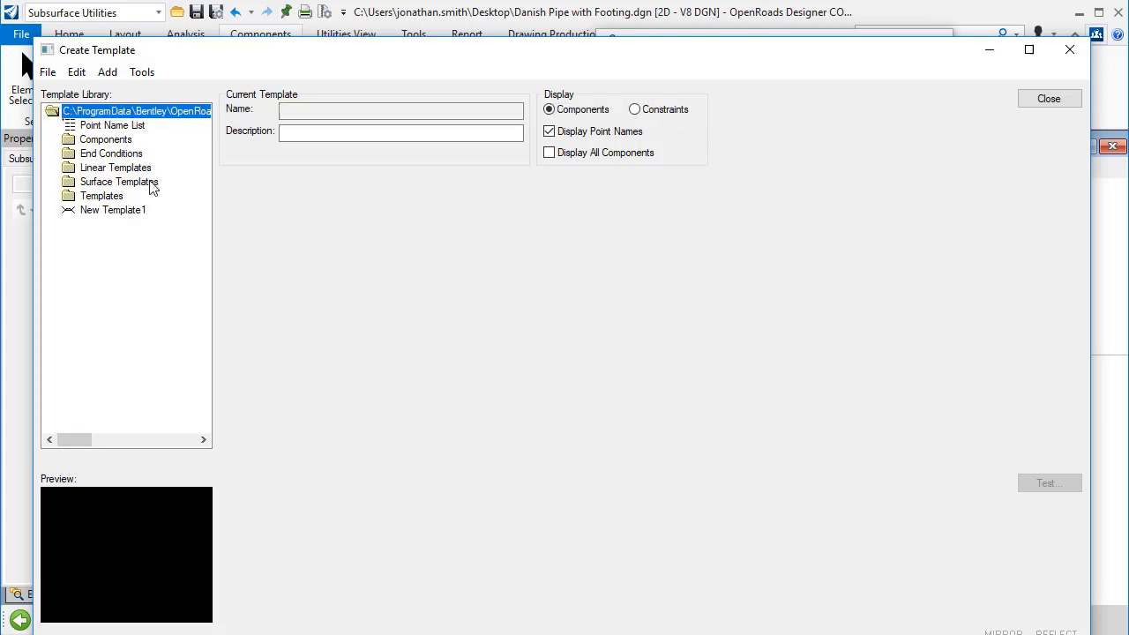
Step: Rename the new template as 300mm with Foot and set it as the active template
left_click(114, 210)
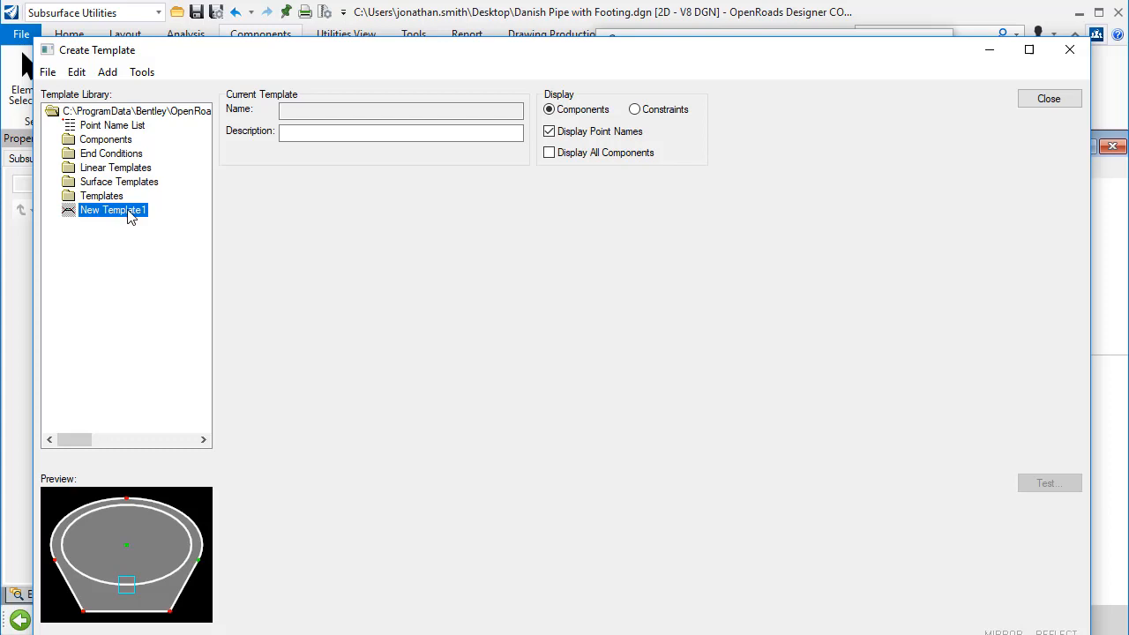
right_click(130, 217)
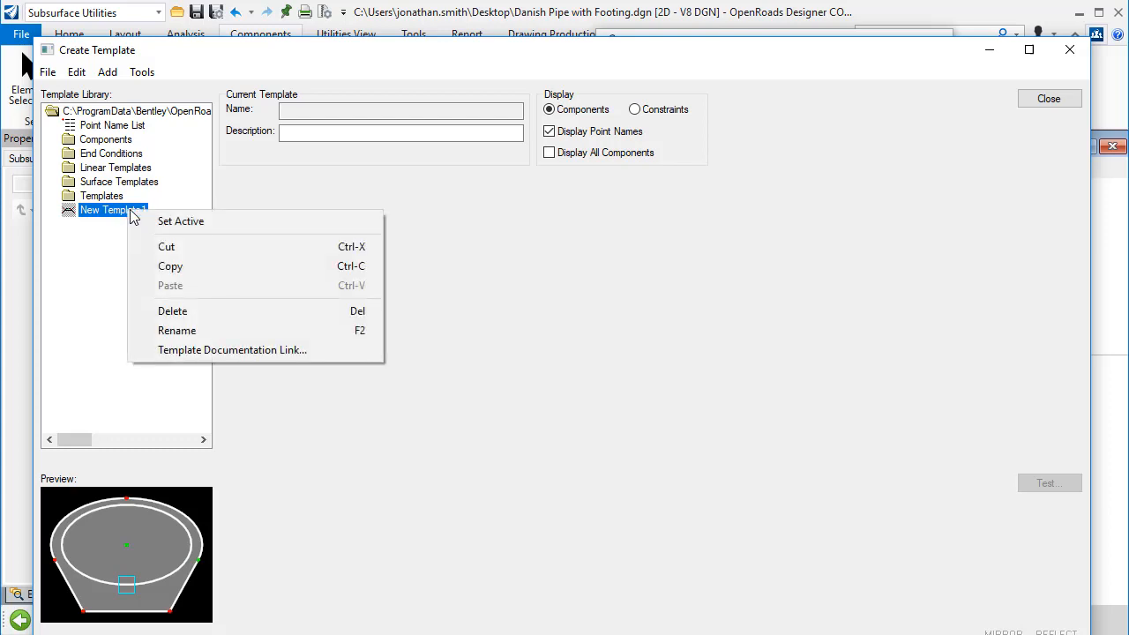
left_click(179, 333)
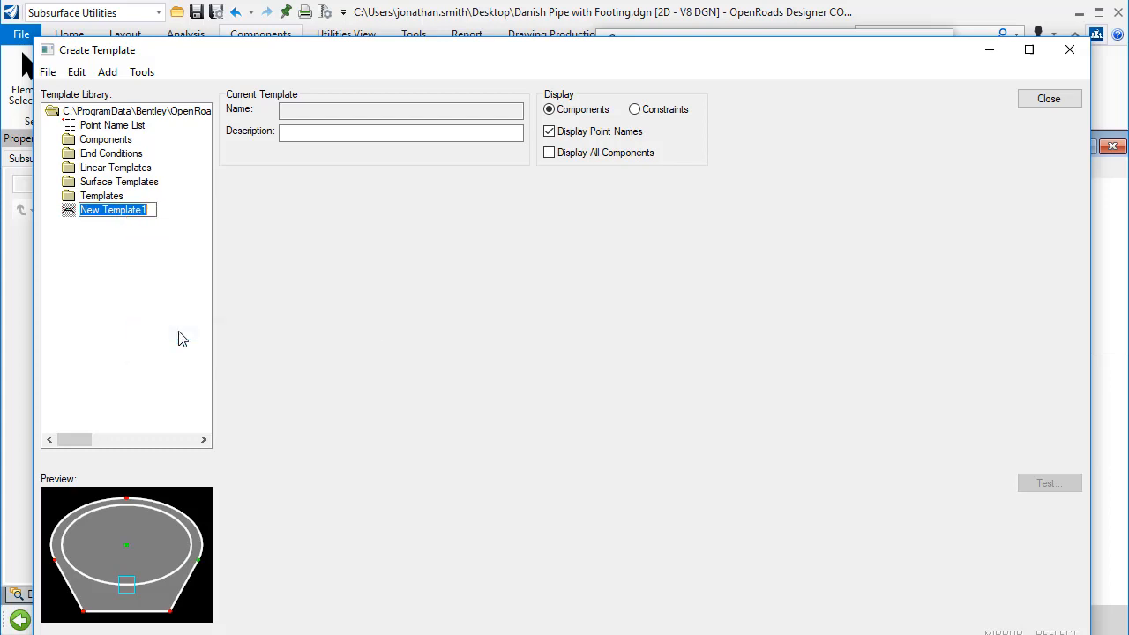
type("33")
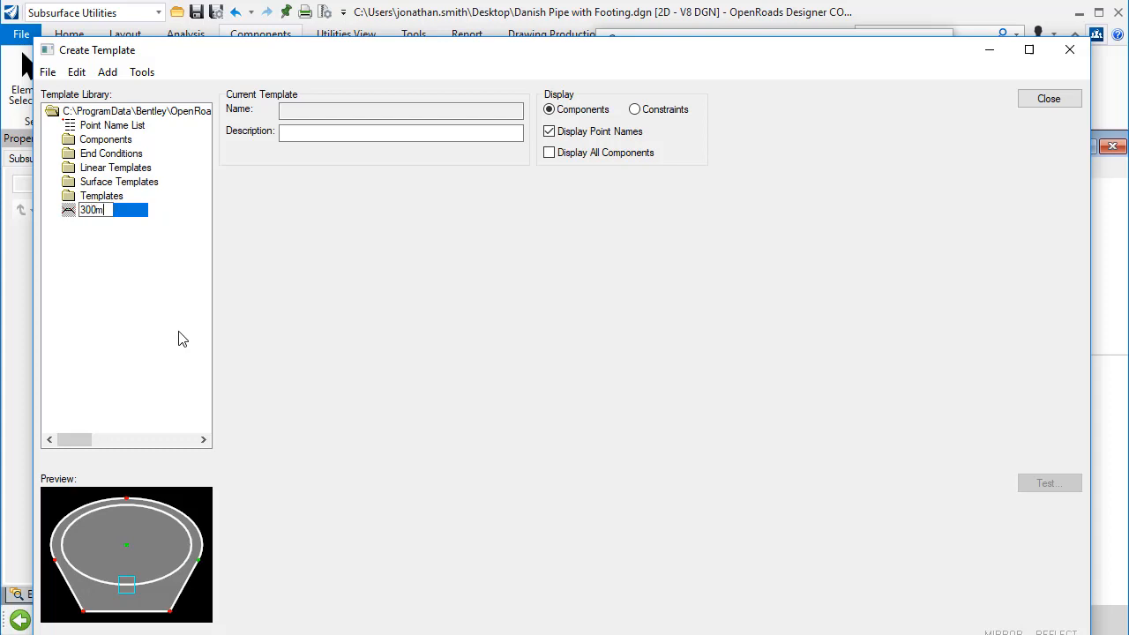
type("0mm with Foot")
key("Return")
right_click(125, 212)
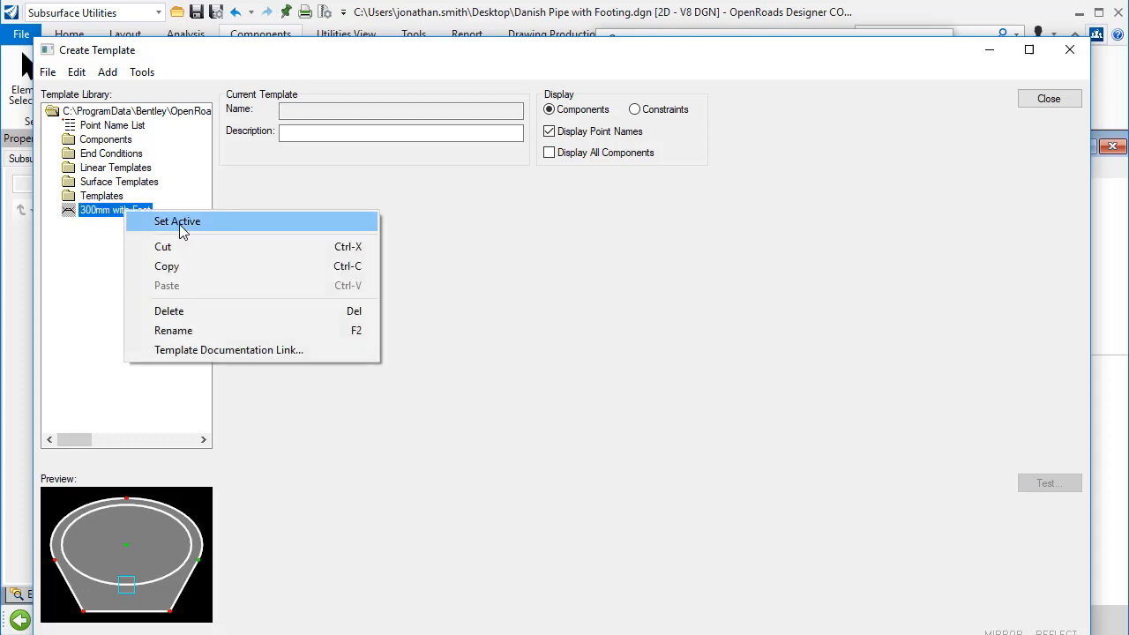
left_click(180, 223)
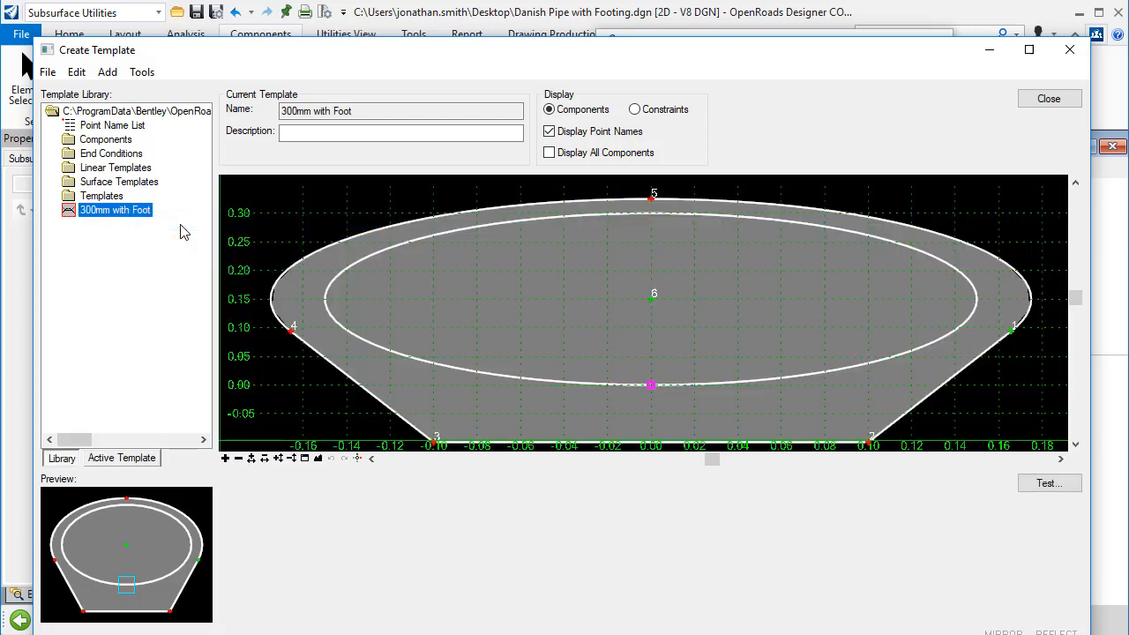
Step: Set the outer footing component's feature definition to Mesh\Concrete\TC_Channel Concrete and apply
left_click(263, 458)
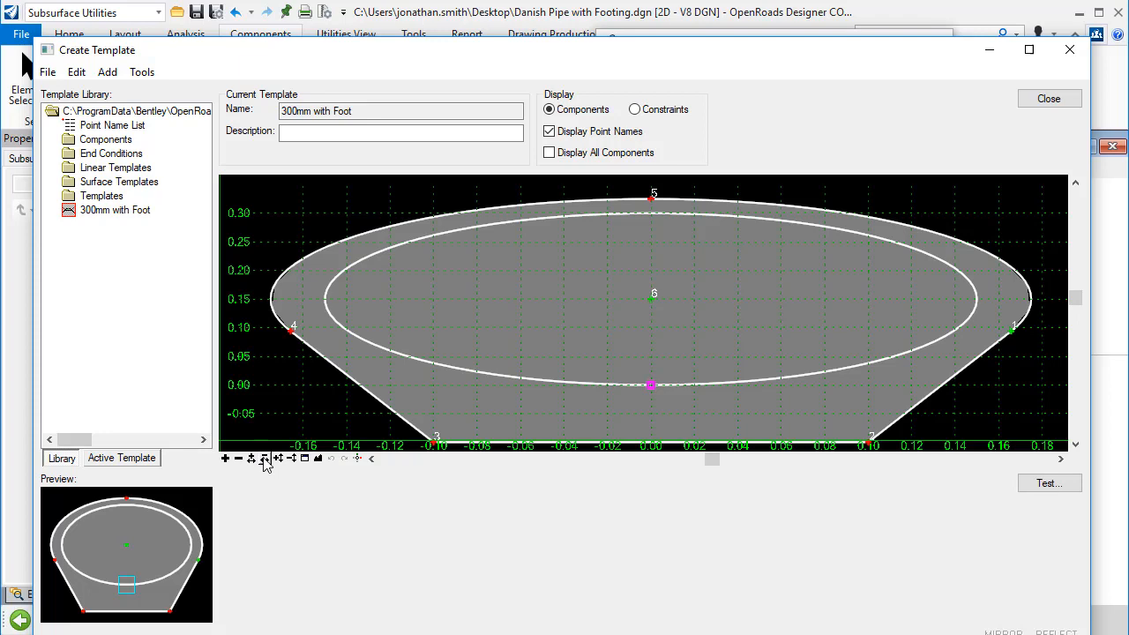
left_click(264, 460)
left_click(264, 460)
left_click(265, 460)
left_click(265, 460)
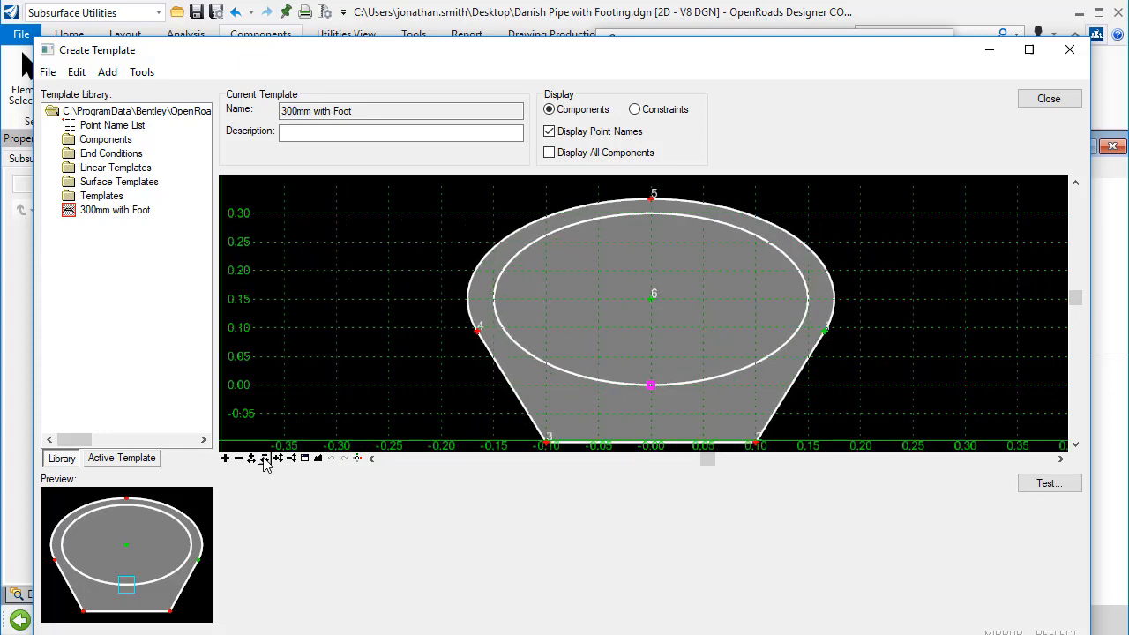
left_click(264, 459)
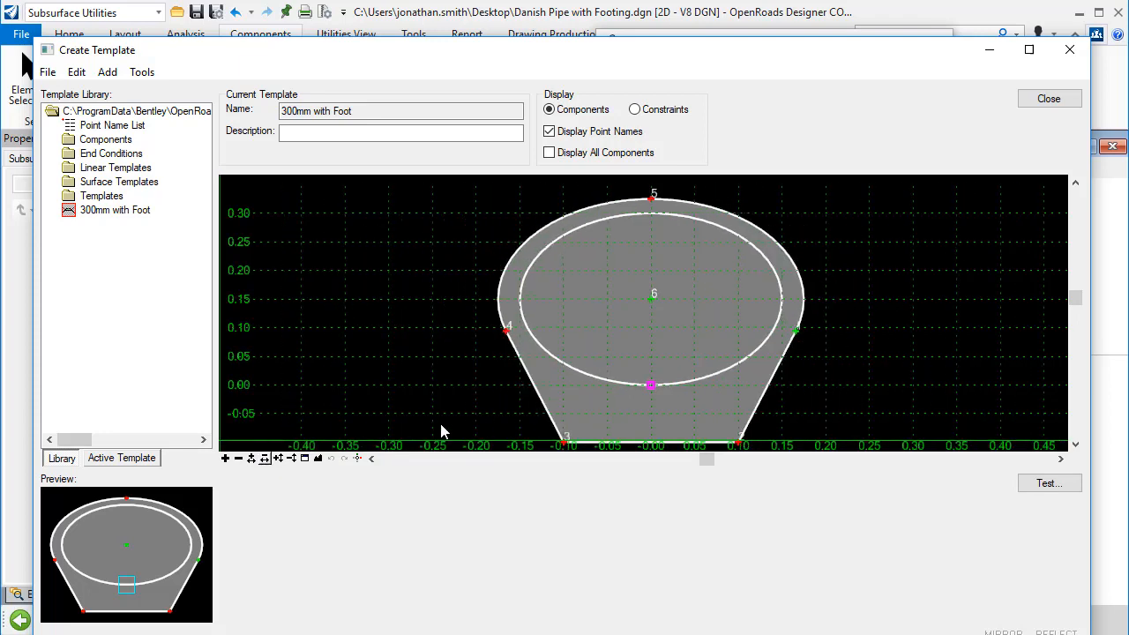
mouse_move(530, 385)
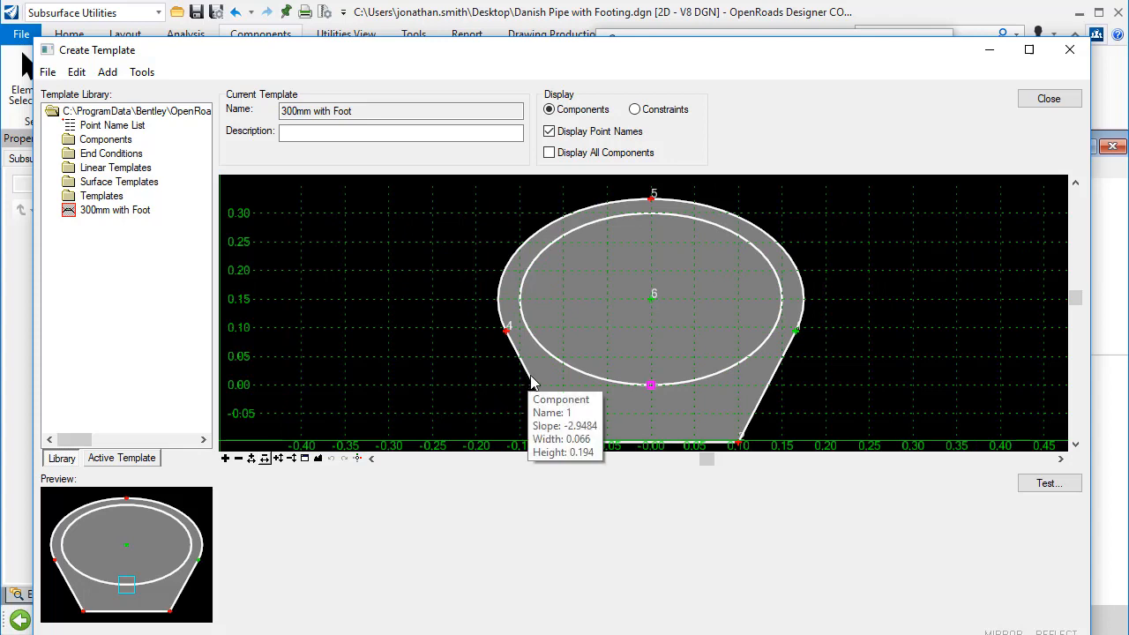
double_click(529, 386)
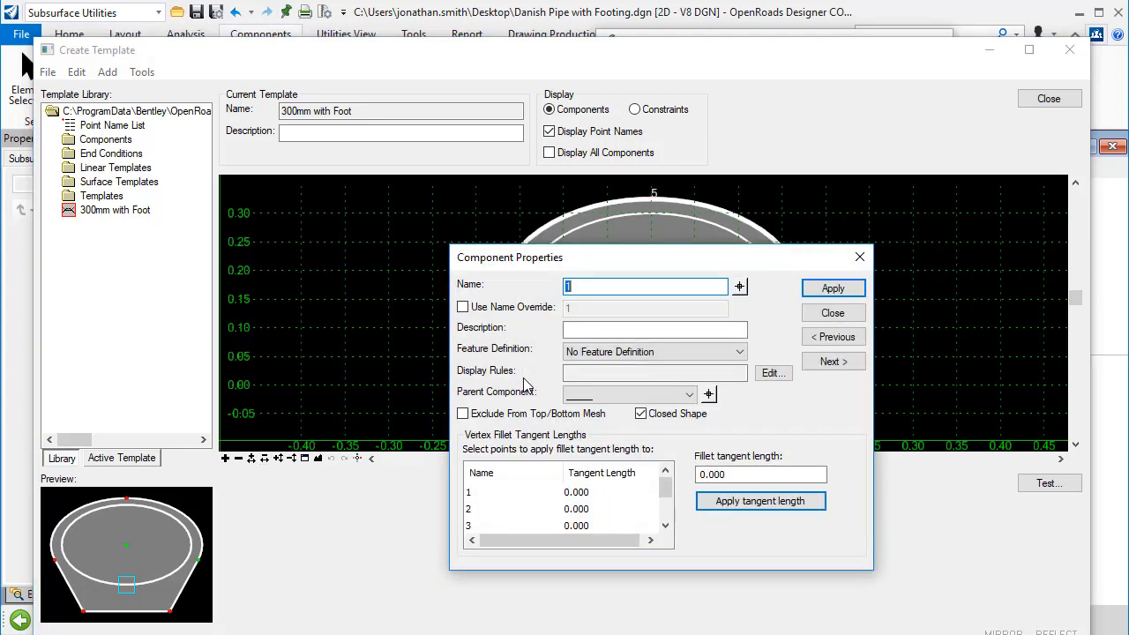
left_click(740, 352)
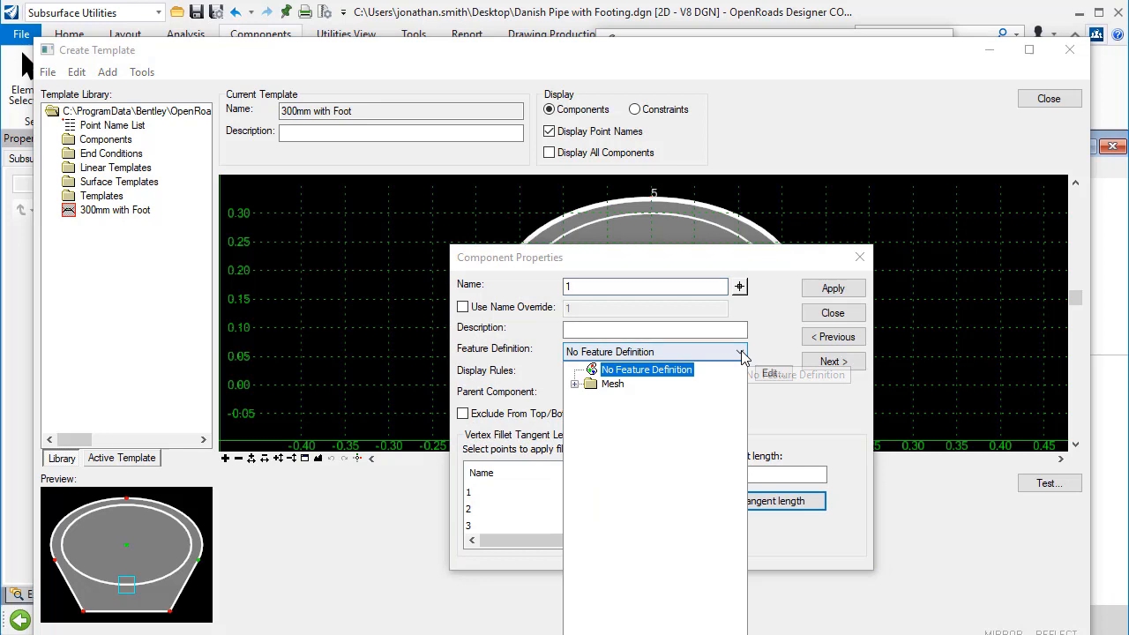
left_click(574, 385)
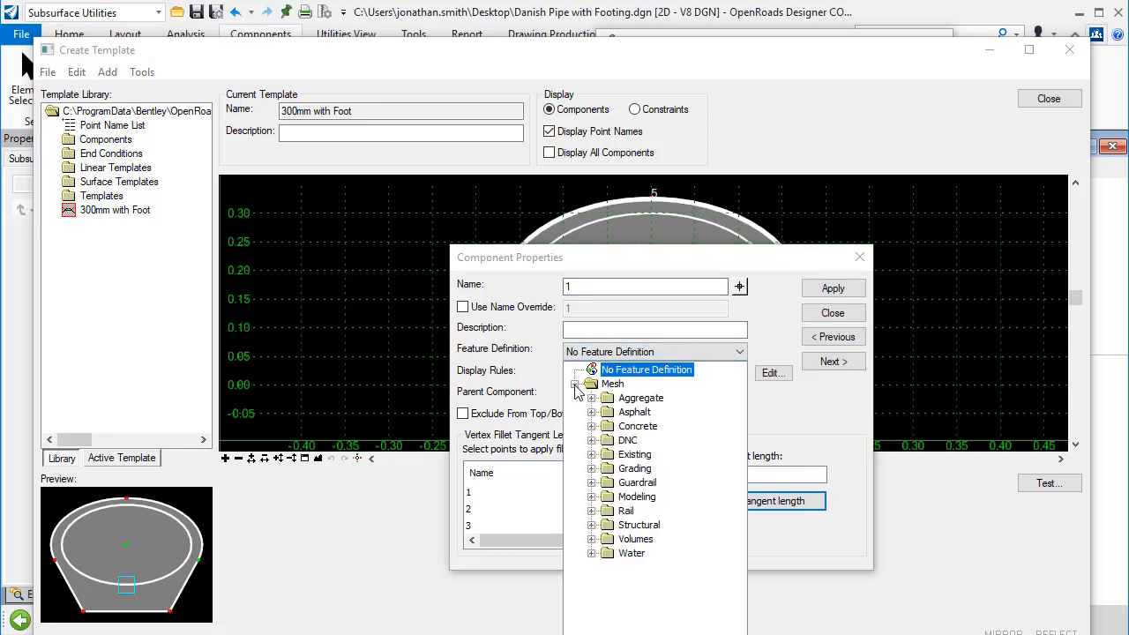
left_click(592, 426)
left_click(671, 441)
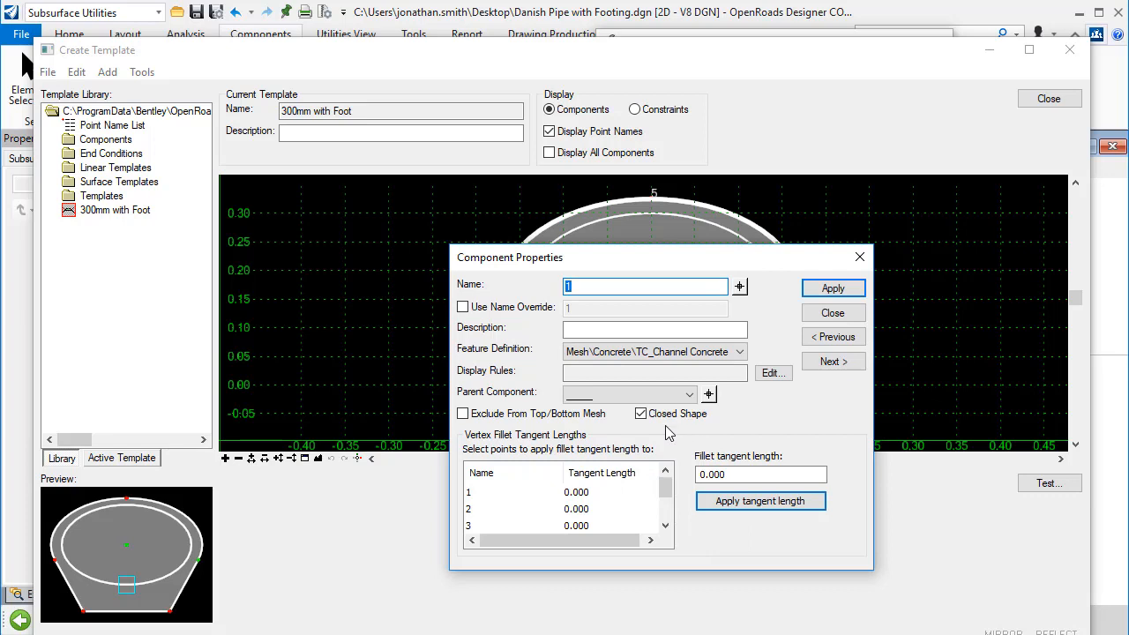
left_click(830, 292)
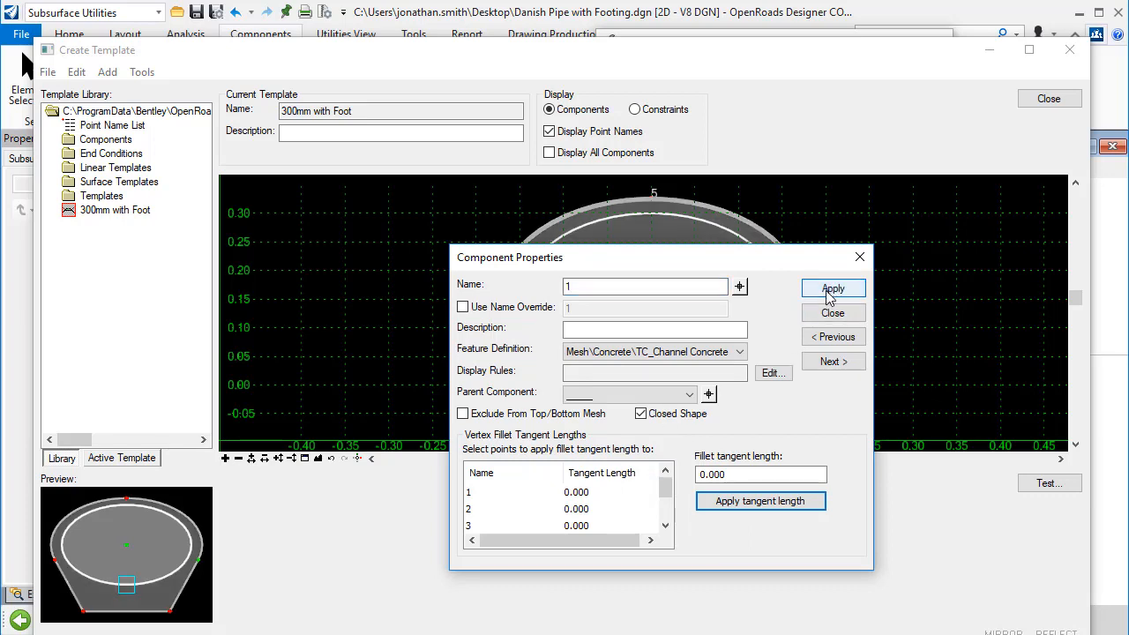
Step: Move to the circle component and set its feature definition to Mesh\Concrete\TC_Channel Concrete
left_click(836, 365)
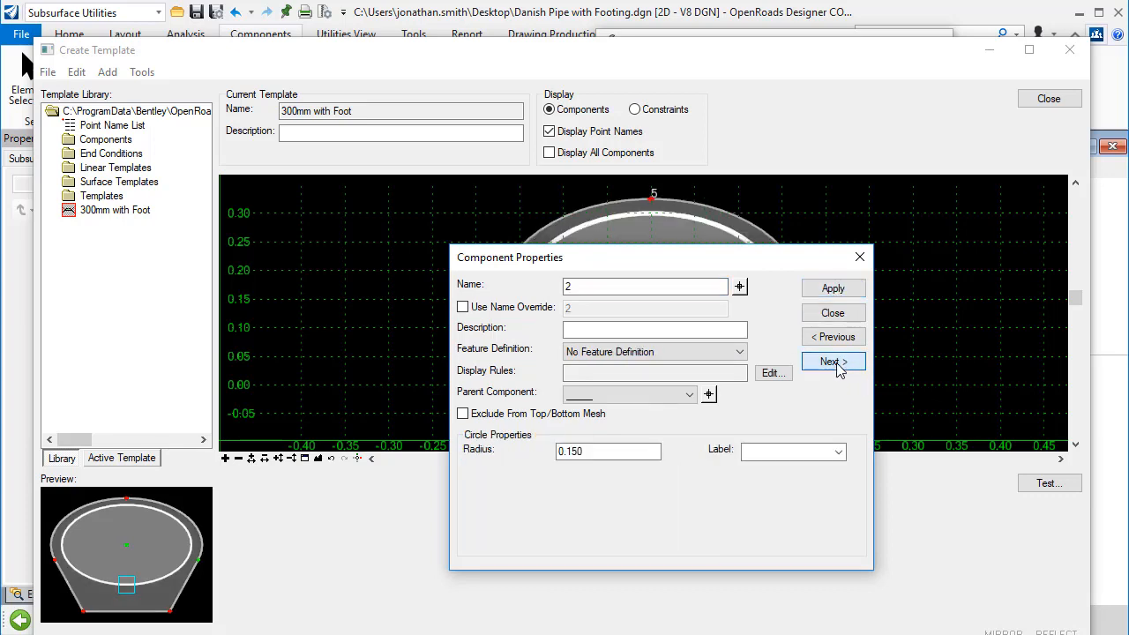
left_click(741, 353)
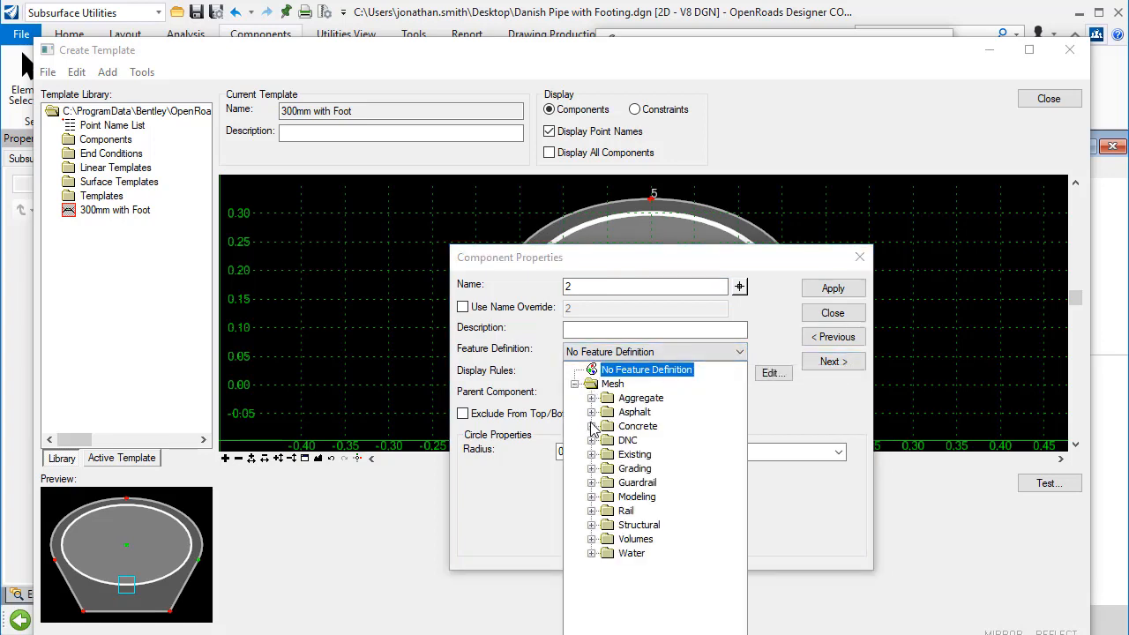
left_click(591, 426)
left_click(696, 440)
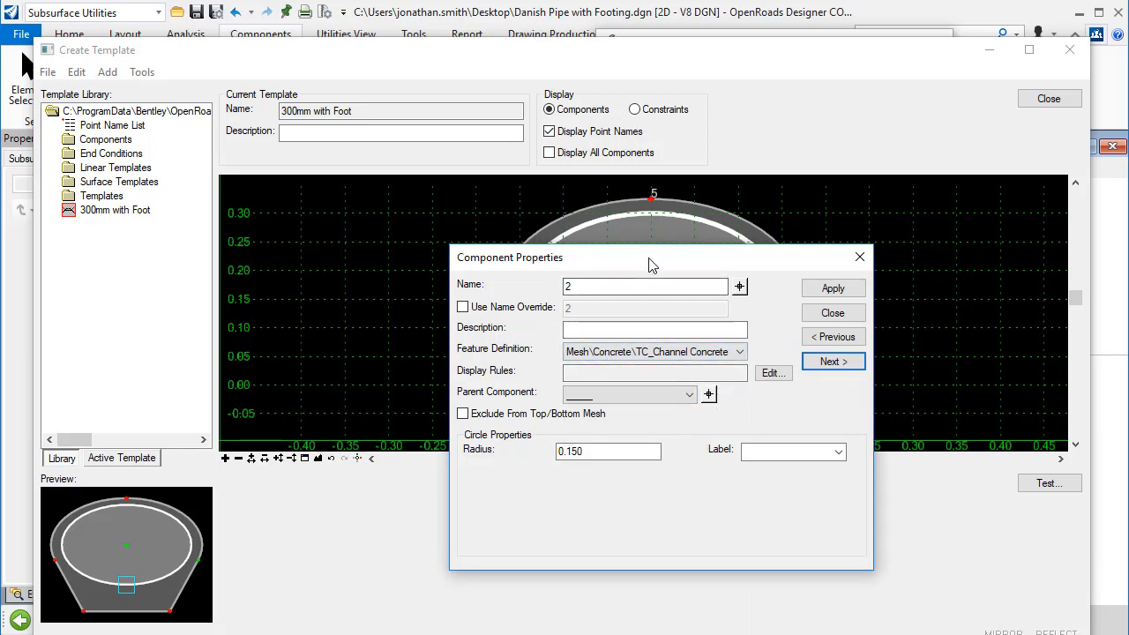
Step: Make the outer shape the circle's parent component, enable Create Void Mesh, apply, and close the properties
left_click_drag(650, 255, 650, 352)
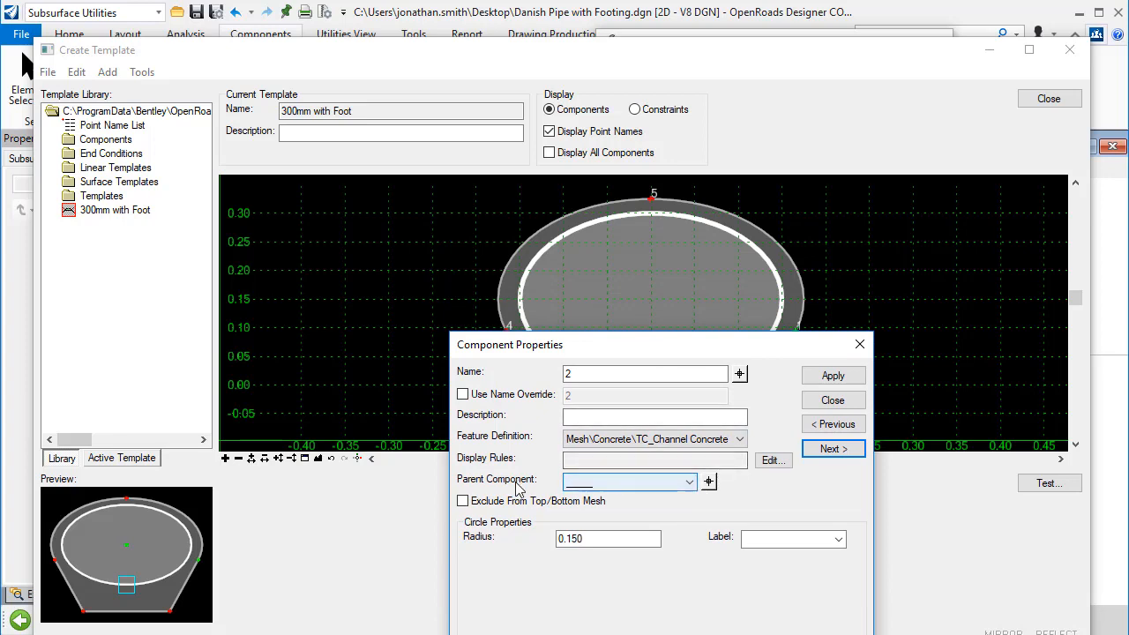
left_click(709, 482)
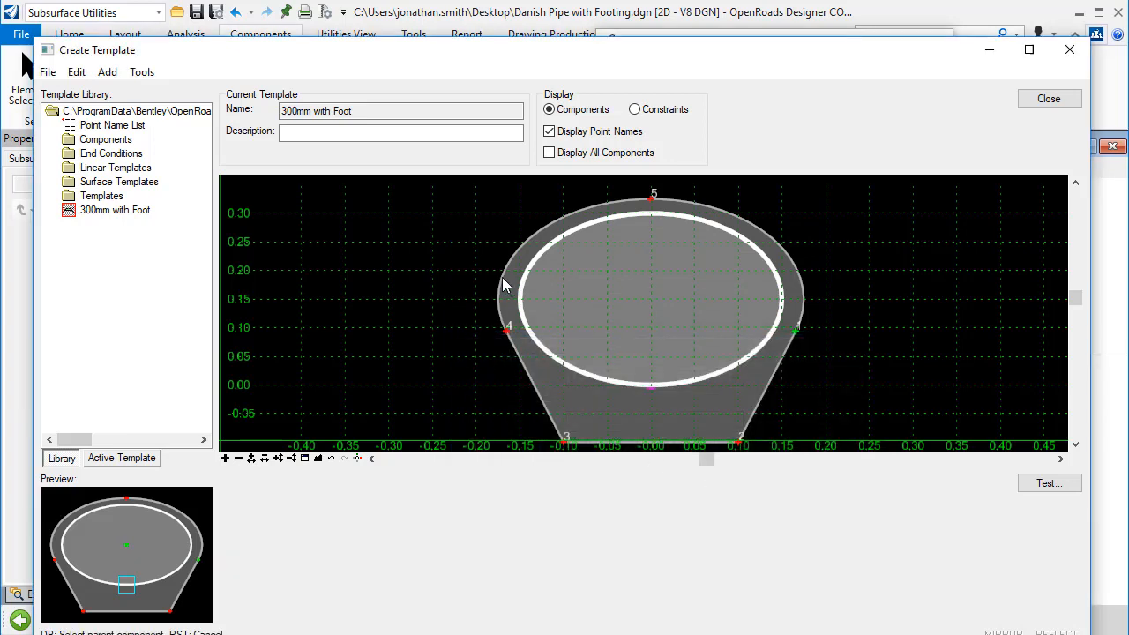
left_click(504, 285)
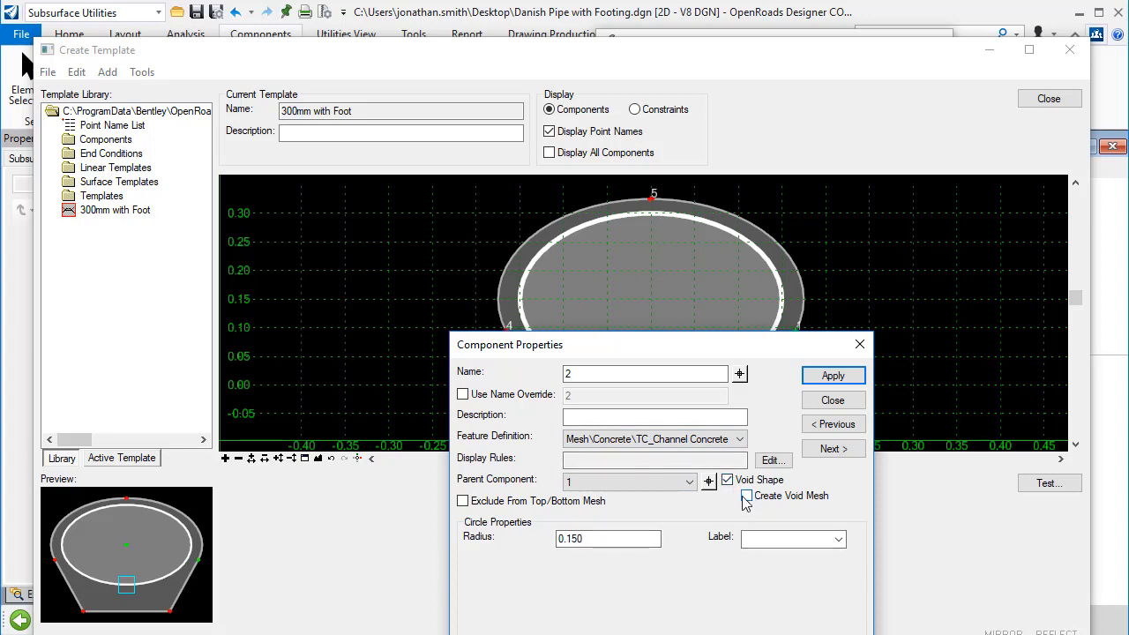
left_click(746, 496)
left_click(825, 377)
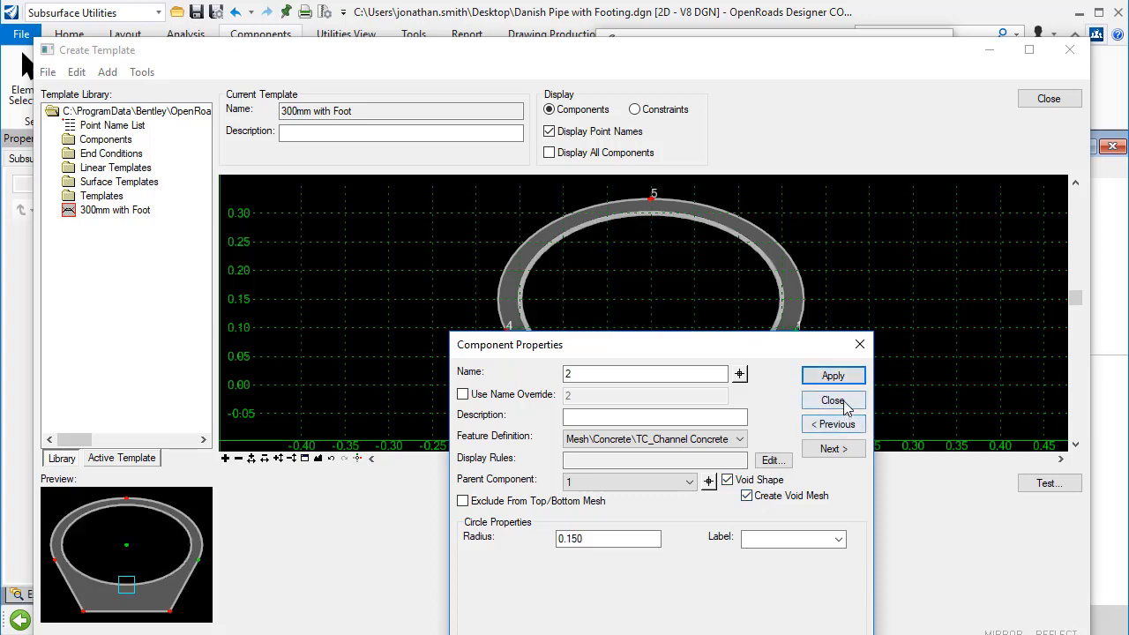
left_click(842, 402)
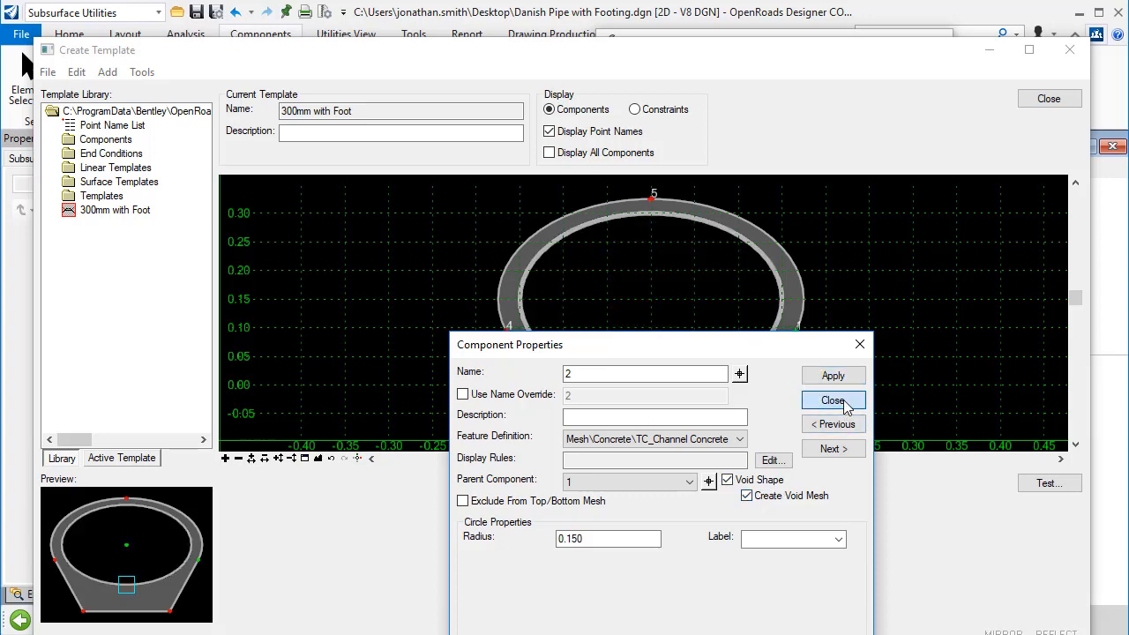
Step: Save the template library
left_click(46, 71)
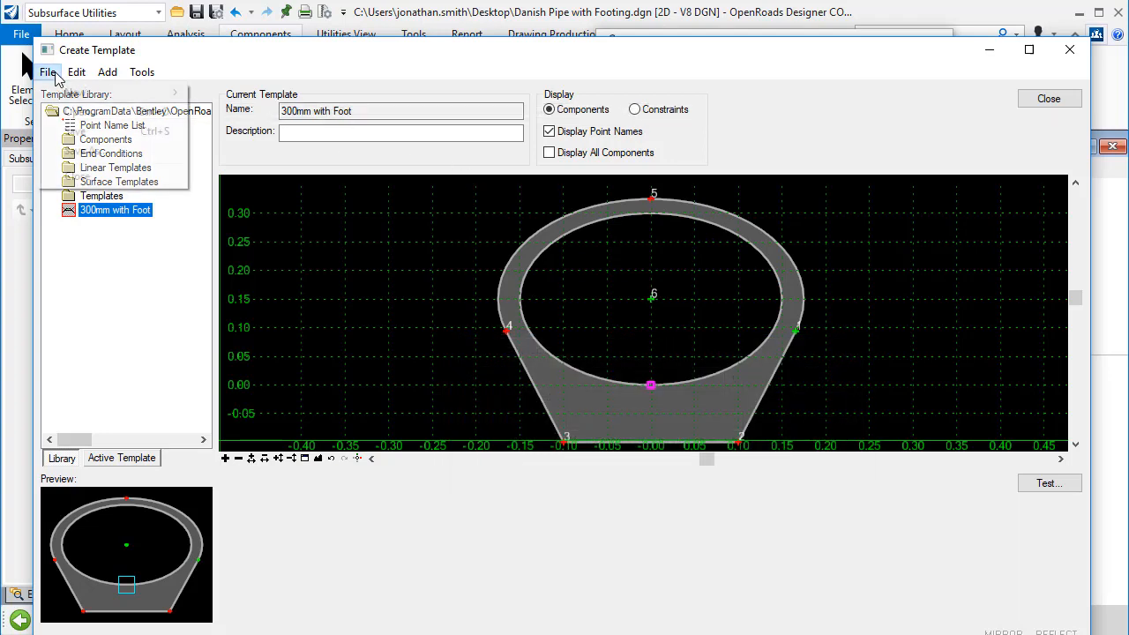
left_click(78, 132)
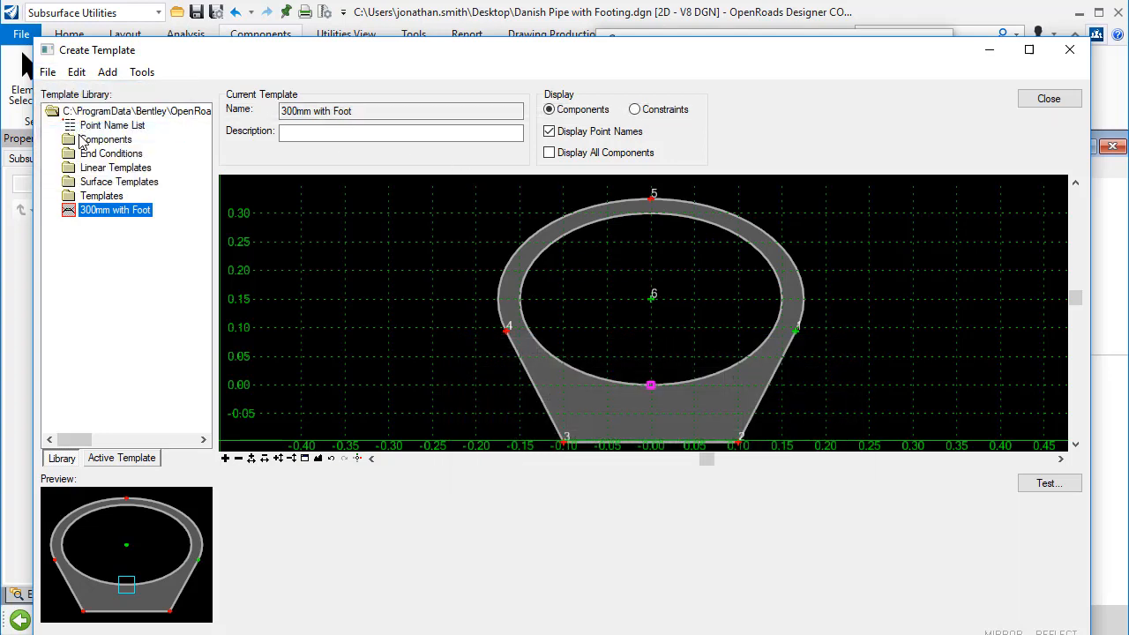
Step: Close the template editor and open the recent file 10.06 Danish SU SIG - Conduits.dgn
left_click(1058, 104)
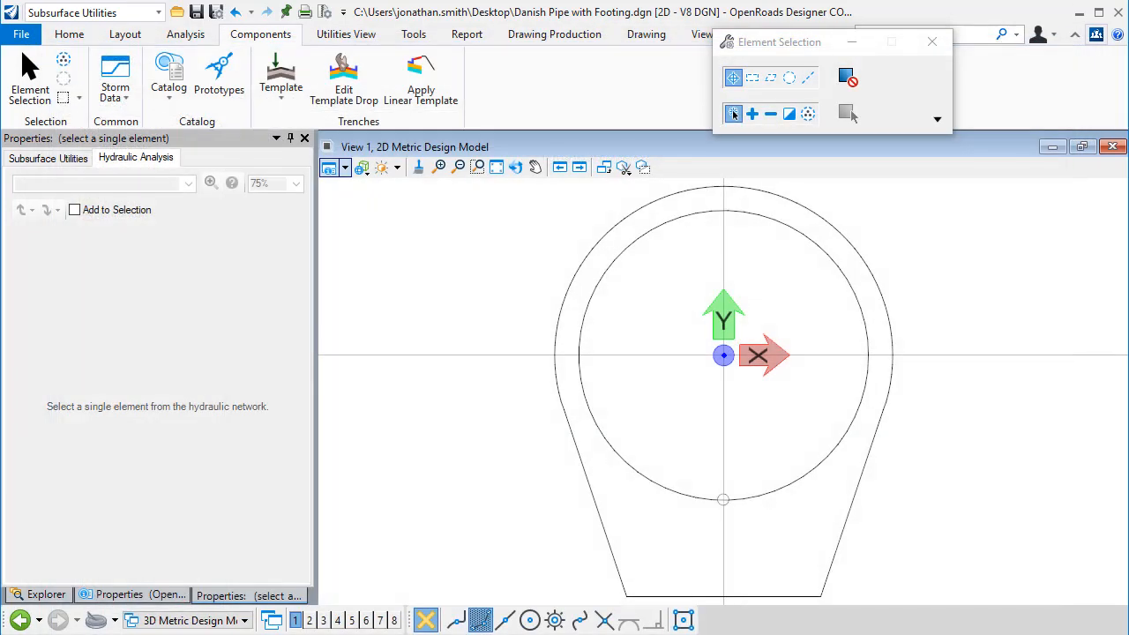
left_click(21, 34)
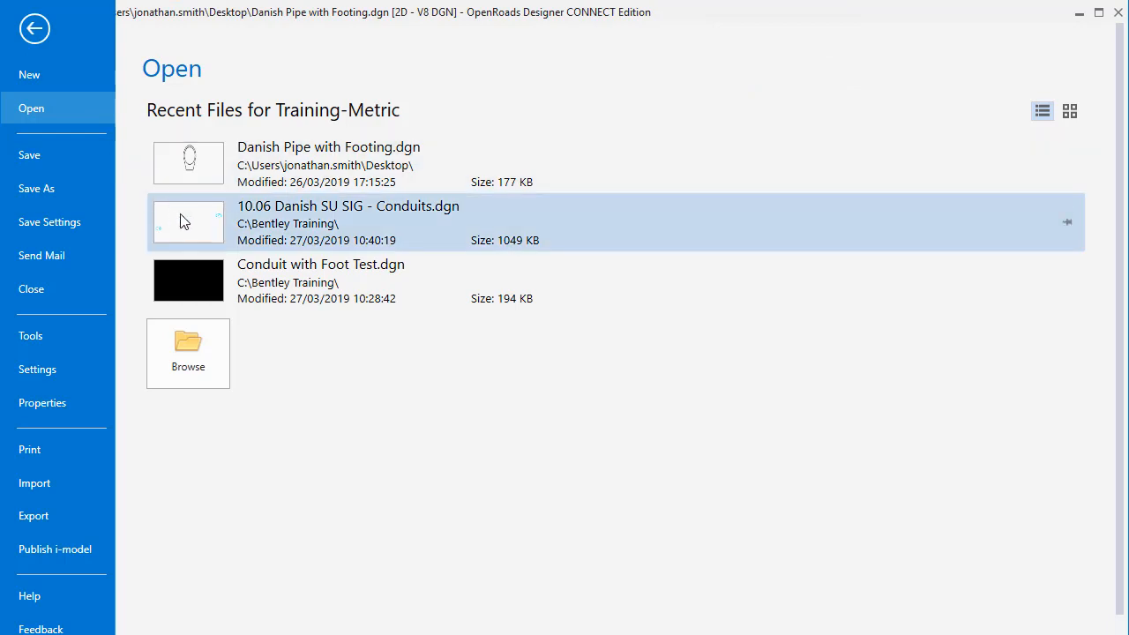
left_click(181, 221)
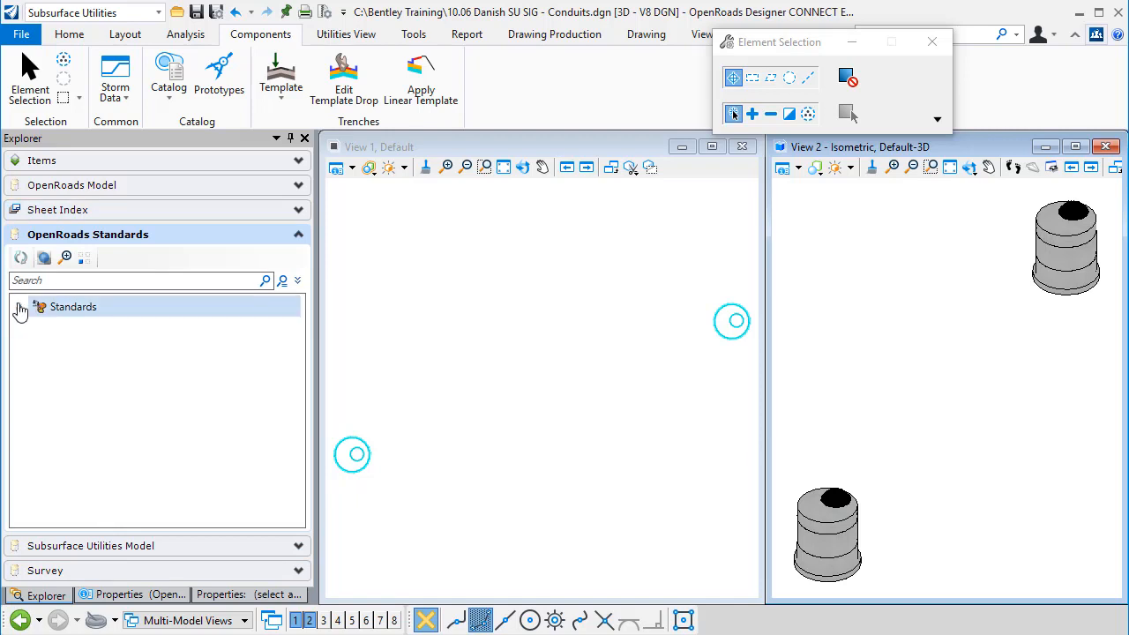
Step: Copy the Storm Water (Concrete) feature definition under Standards > Feature Definitions > Conduit > StormWater > Circular
left_click(18, 308)
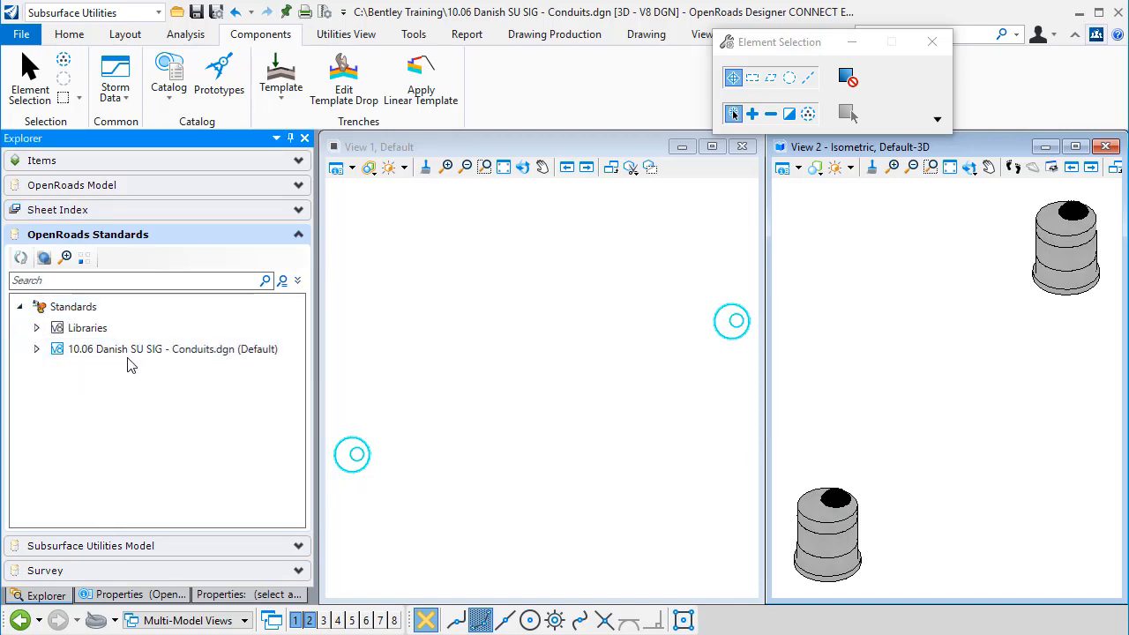
left_click(36, 350)
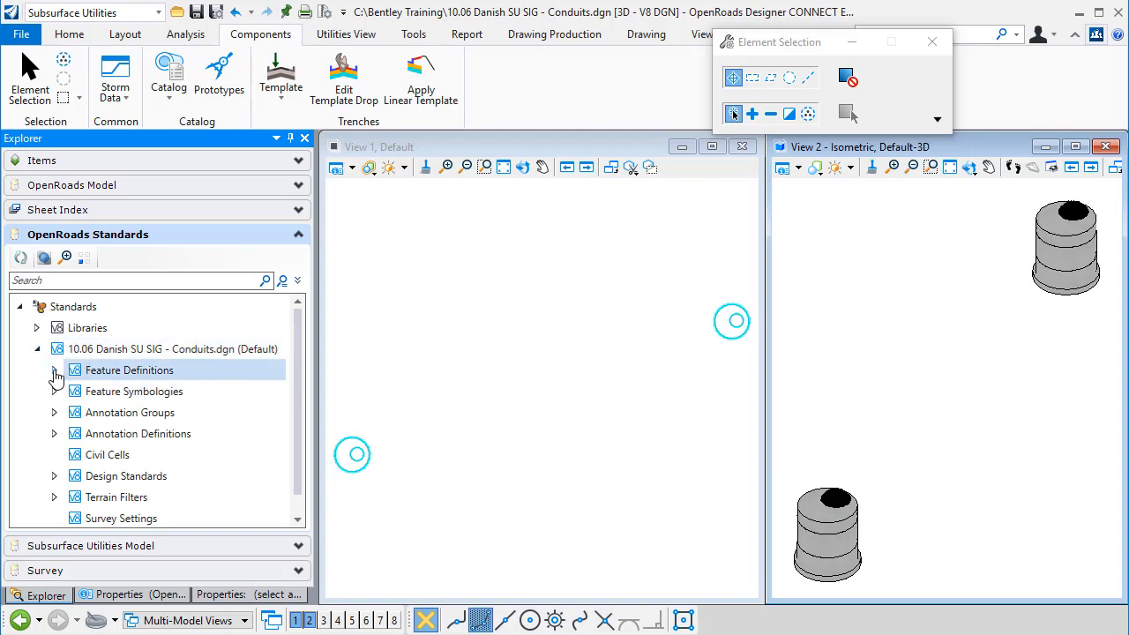
left_click(55, 371)
scroll(51, 403, "down", 2)
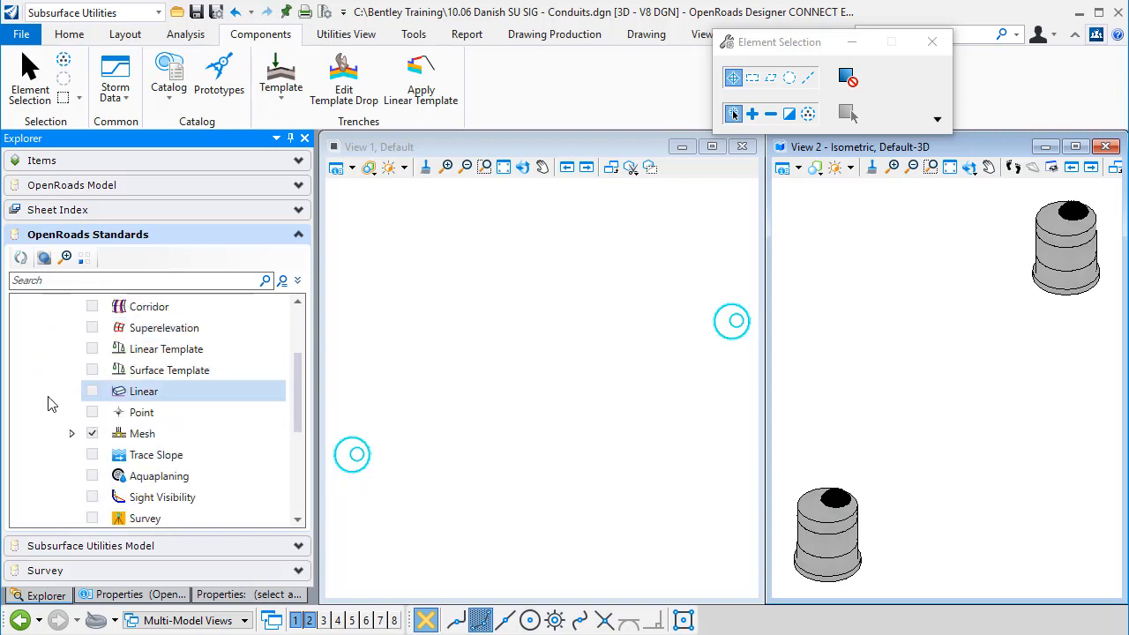
scroll(52, 404, "down", 1)
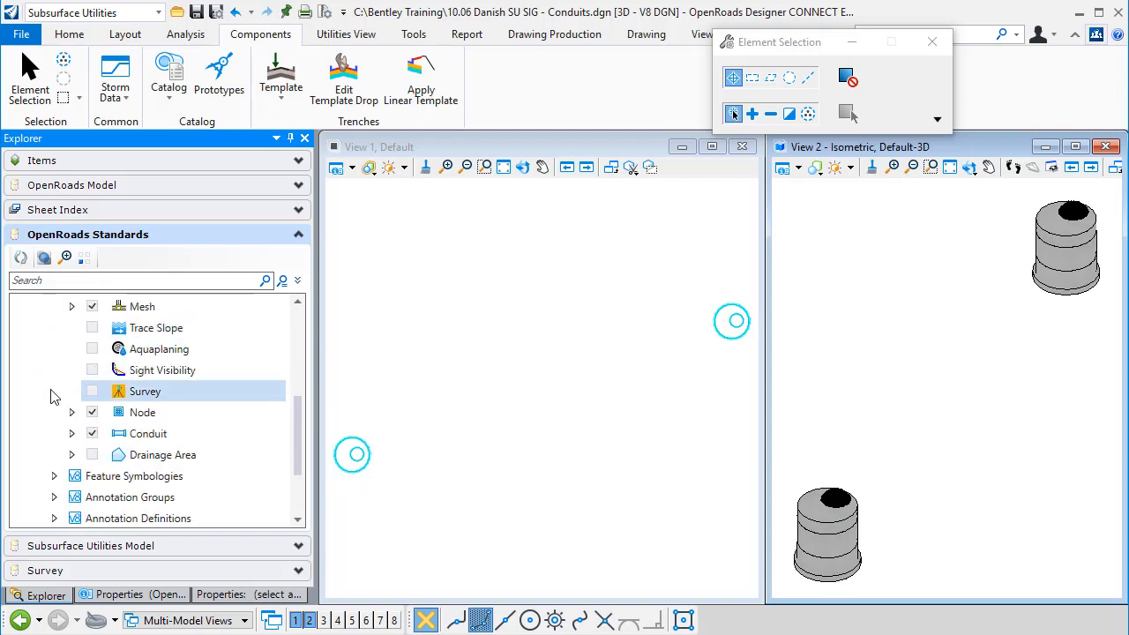
scroll(53, 398, "down", 1)
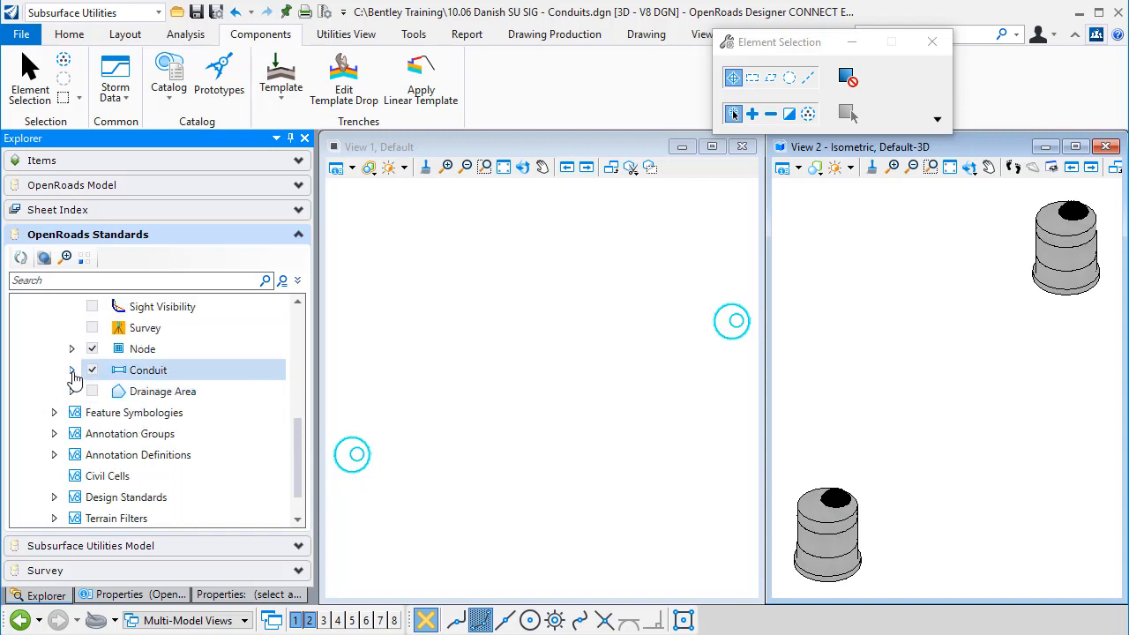
left_click(72, 370)
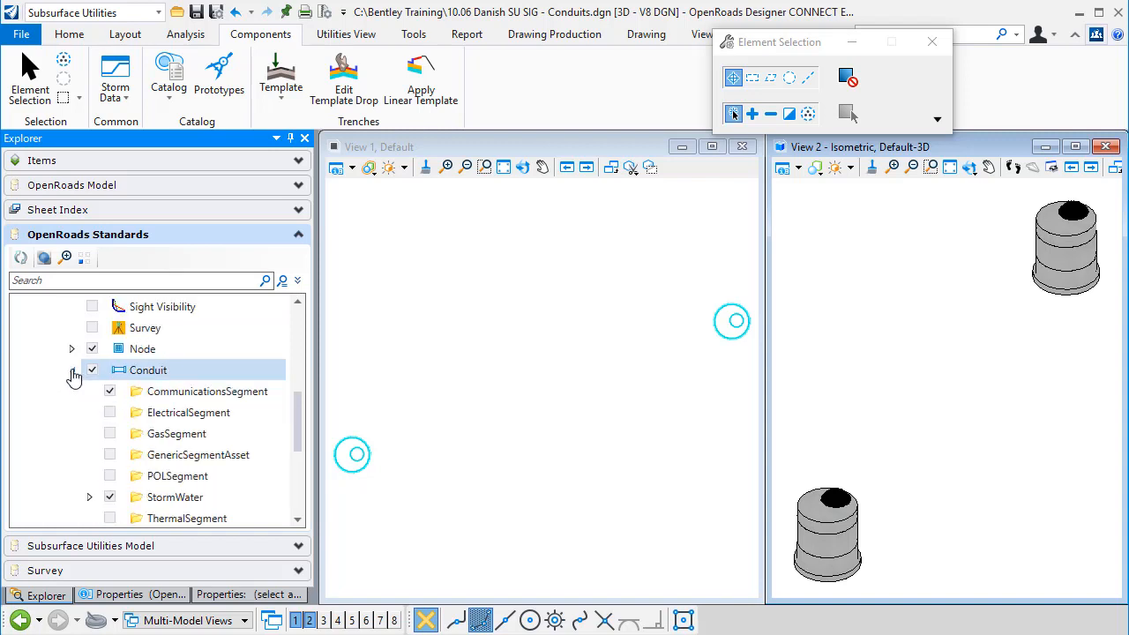
scroll(75, 388, "down", 1)
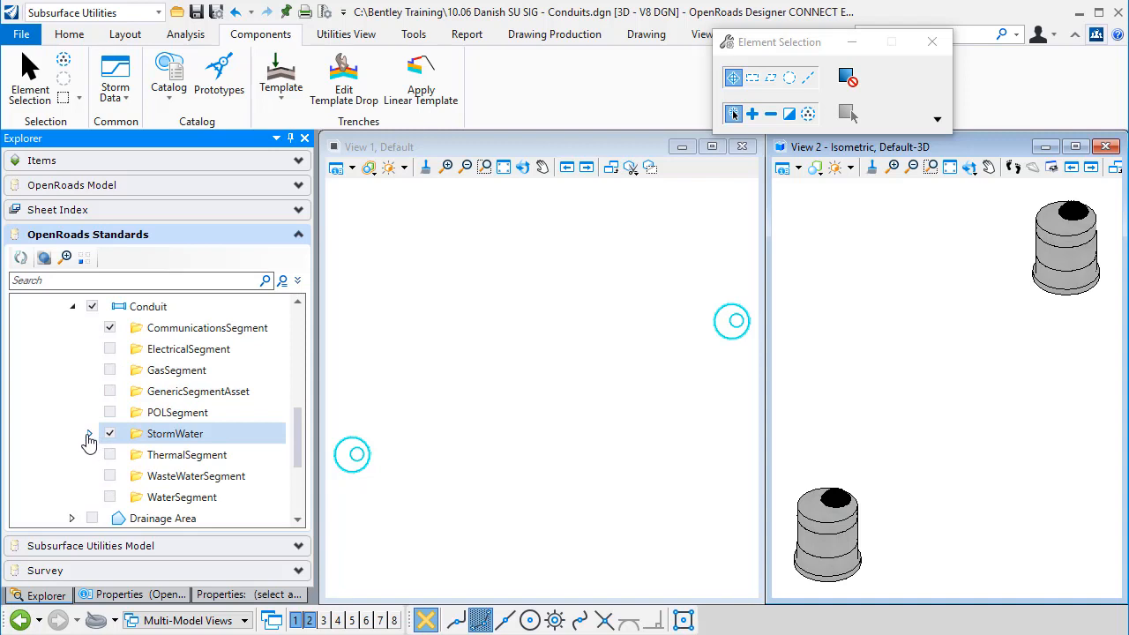
left_click(91, 433)
scroll(79, 427, "down", 1)
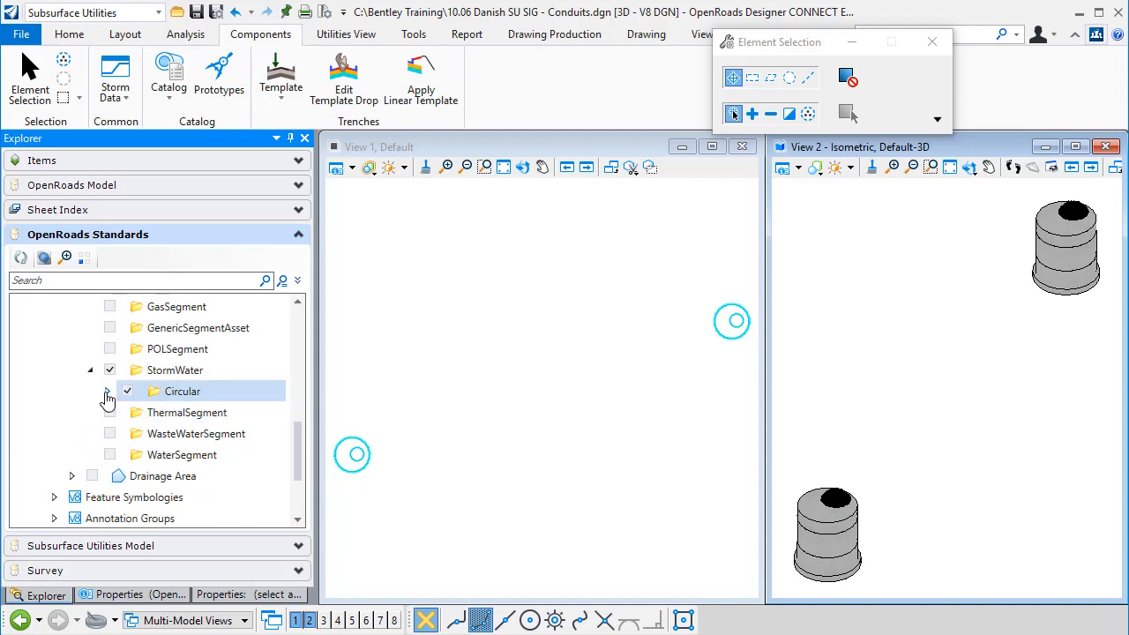
left_click(107, 392)
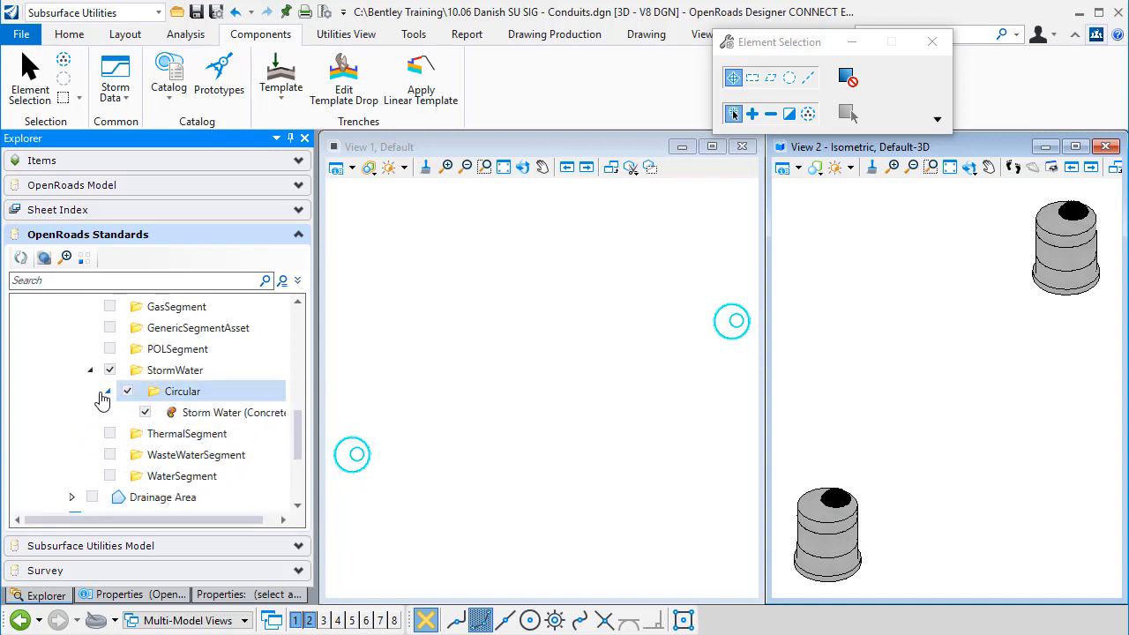
right_click(208, 420)
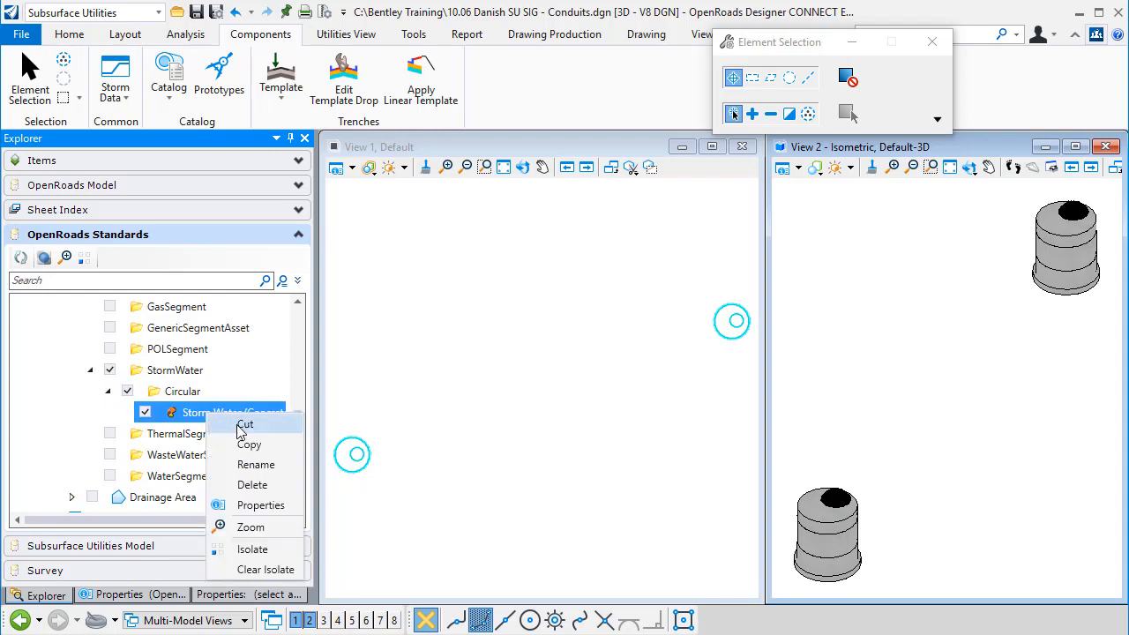
left_click(249, 445)
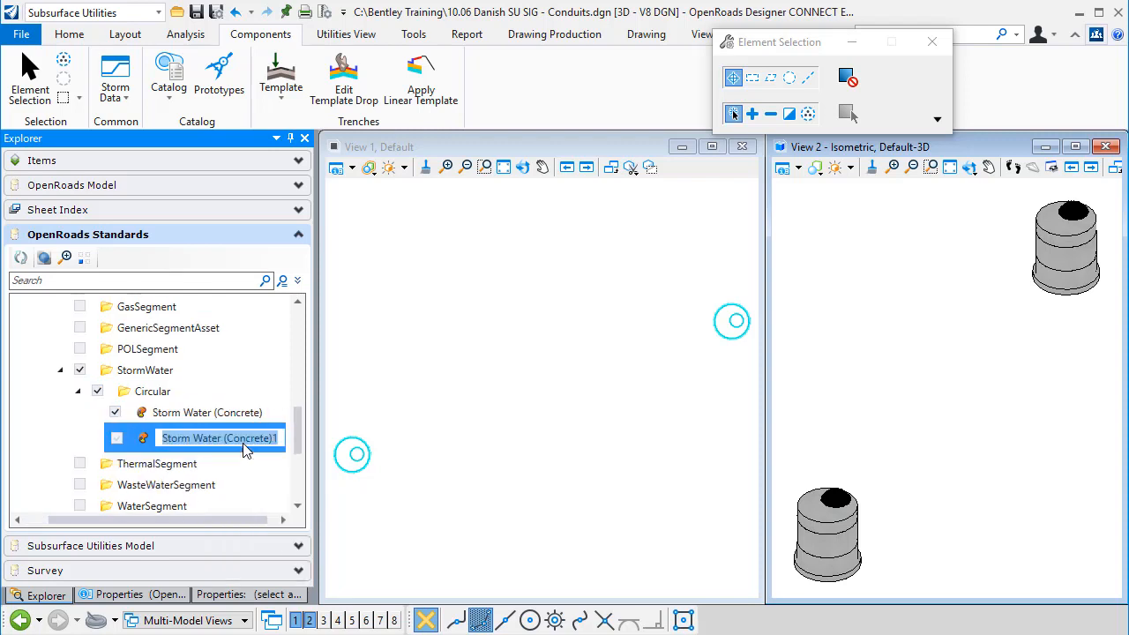
Step: Rename the copied feature definition as Storm Water (Concrete with Foot)
key("End")
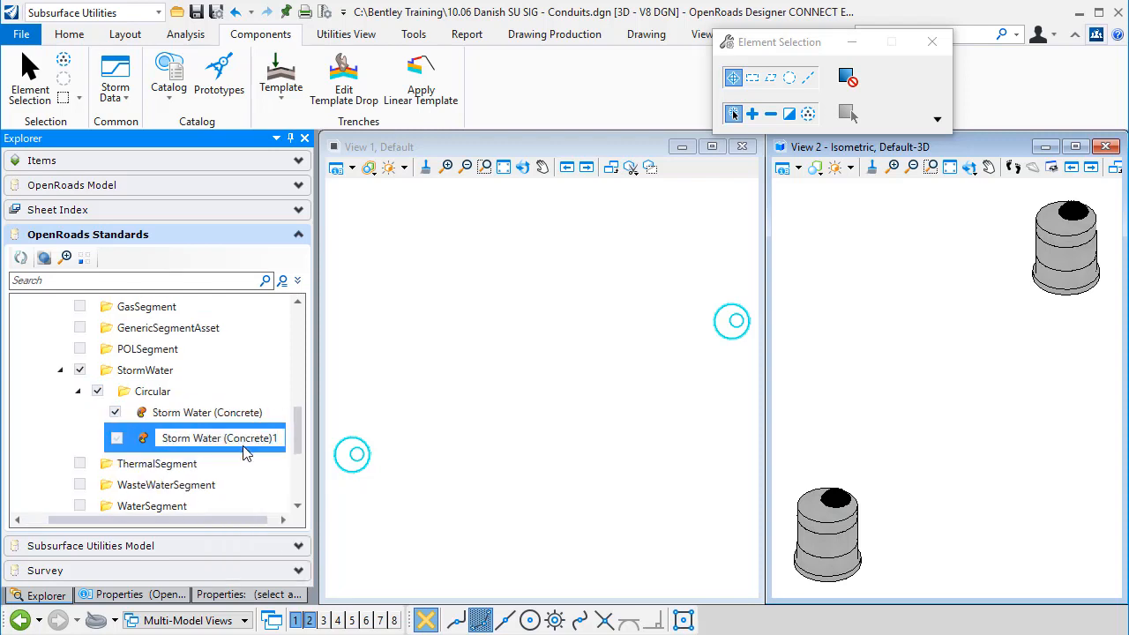
key("BackSpace")
key("Left")
type("with Foo")
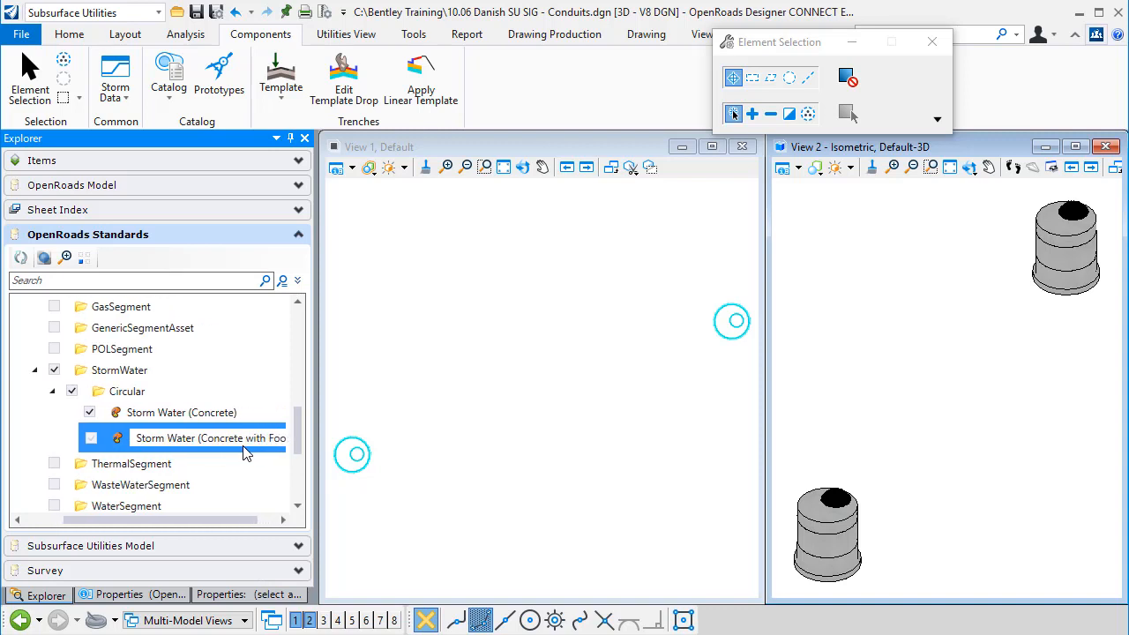
key("Return")
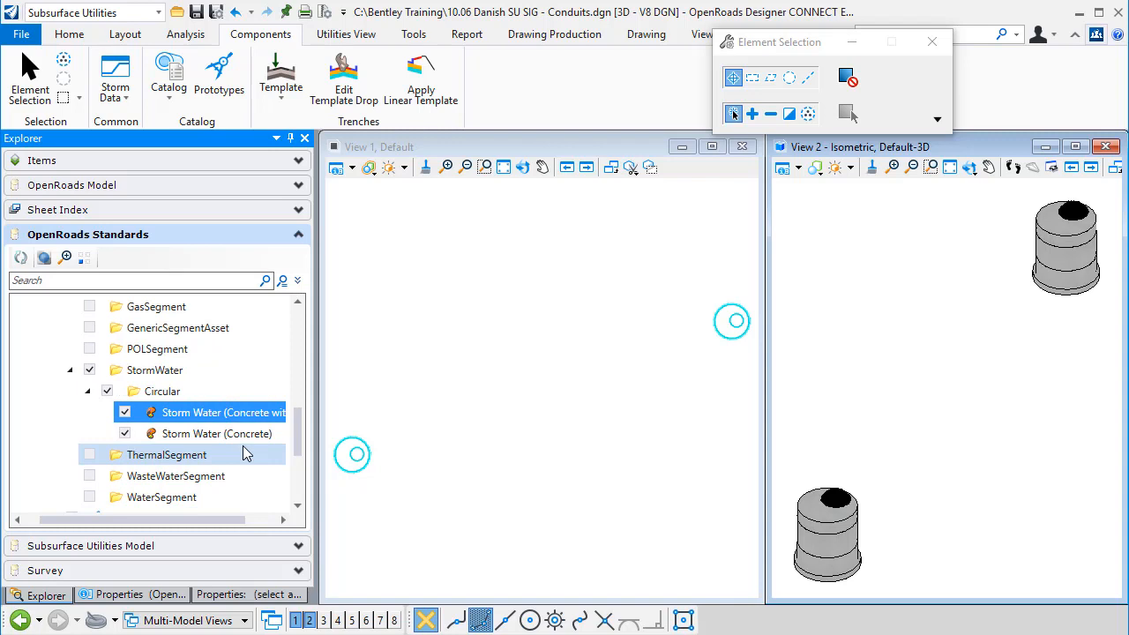
Step: Open the new feature definition's properties and set its Trench Template to 300mm with Foot
right_click(236, 414)
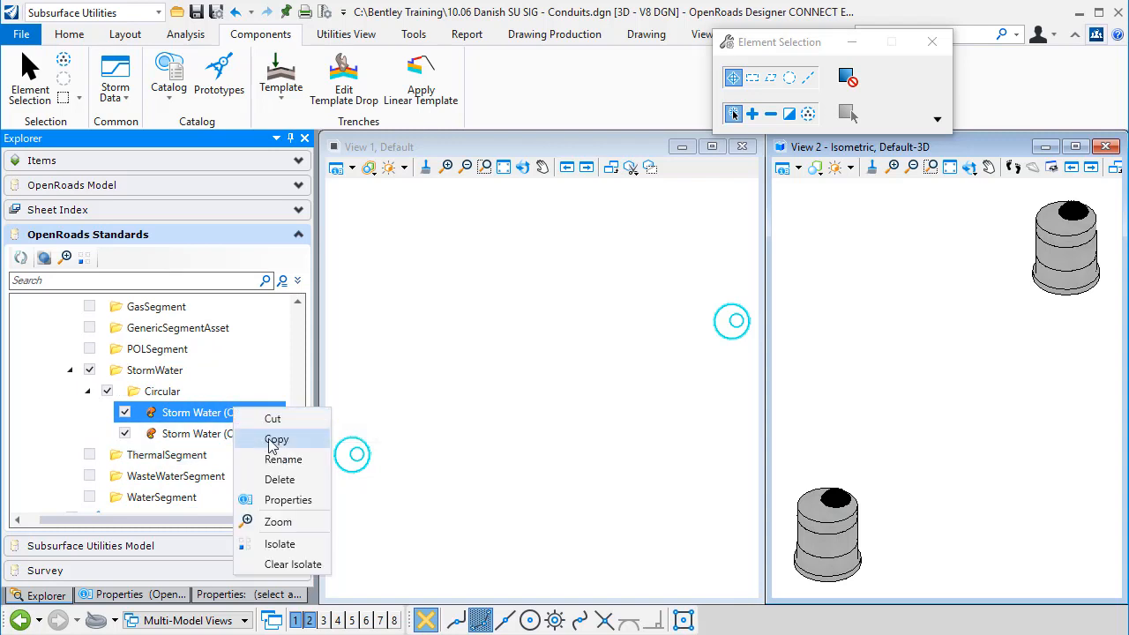
left_click(284, 501)
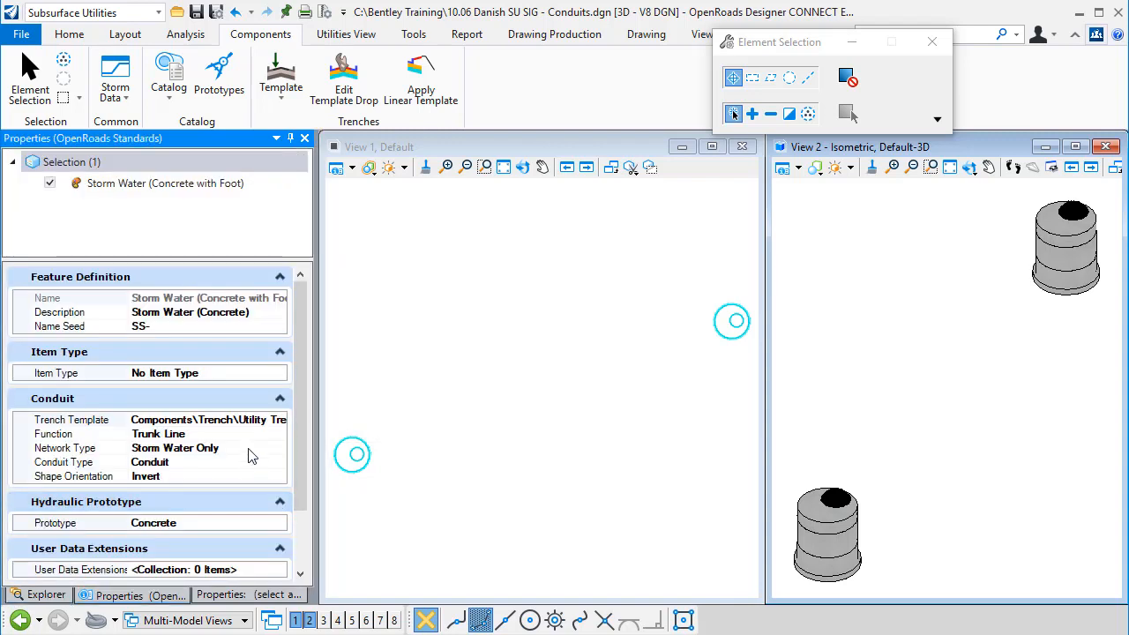
left_click(243, 422)
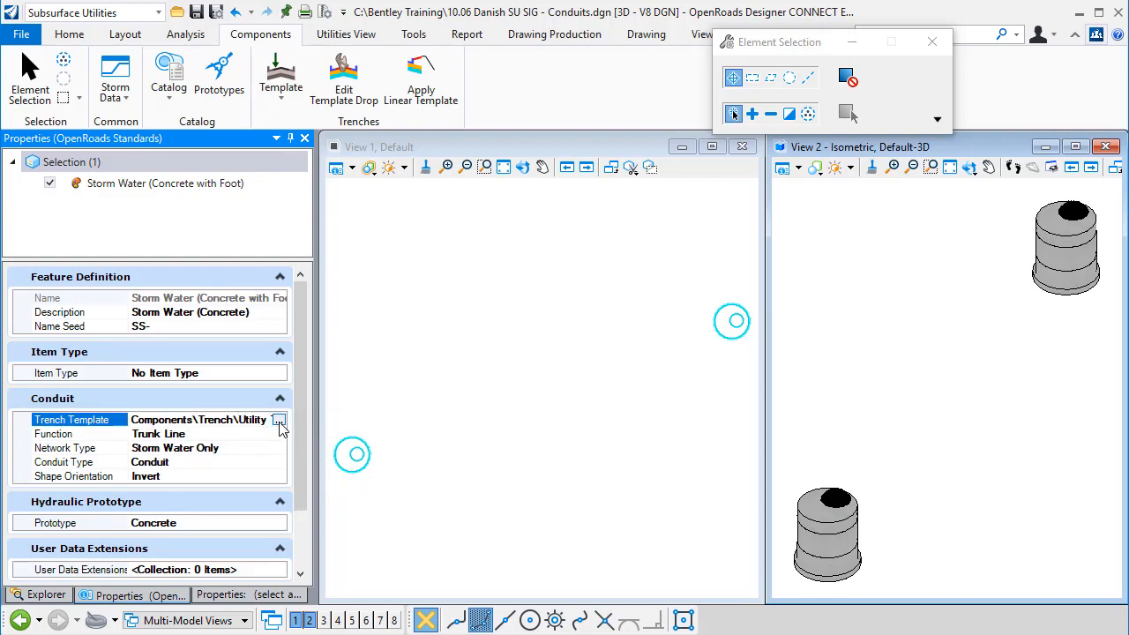
left_click(278, 421)
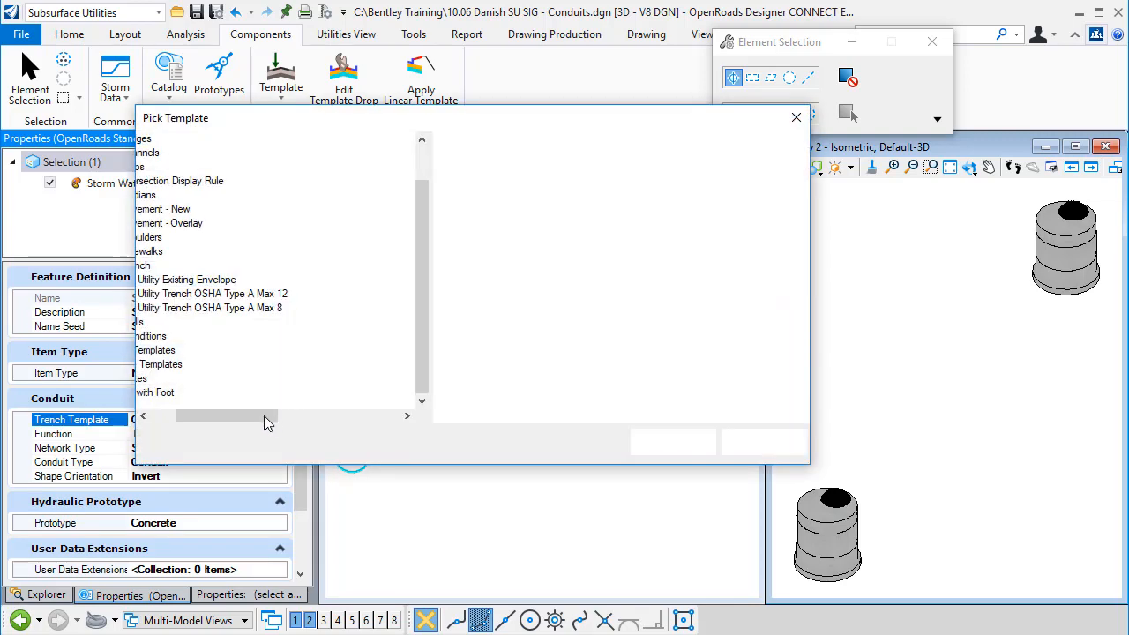
left_click(210, 393)
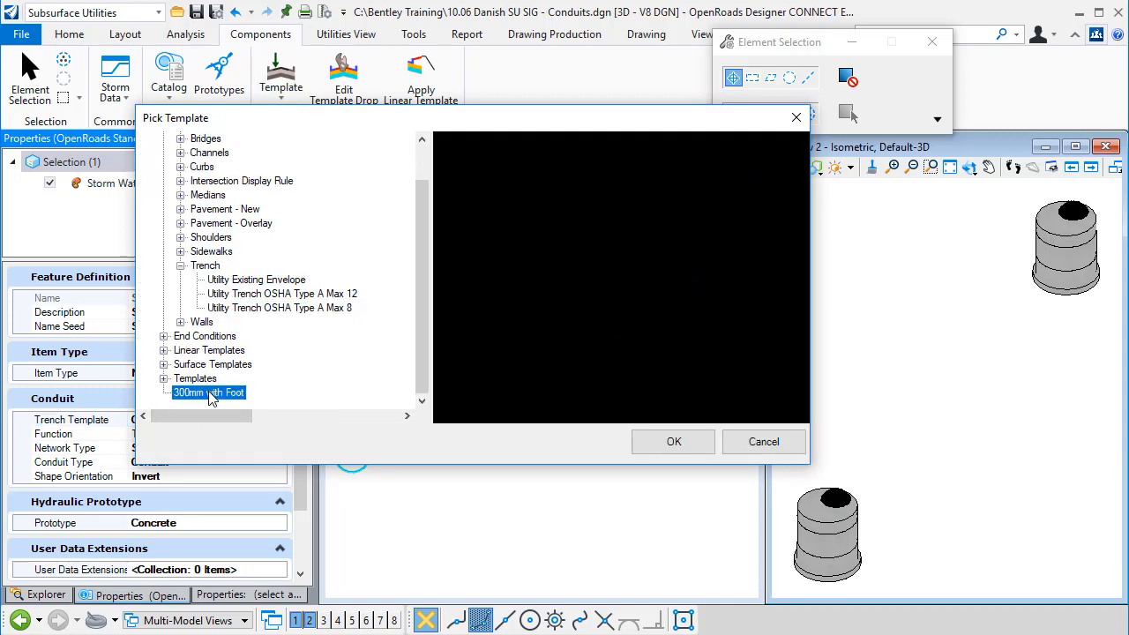
left_click(675, 443)
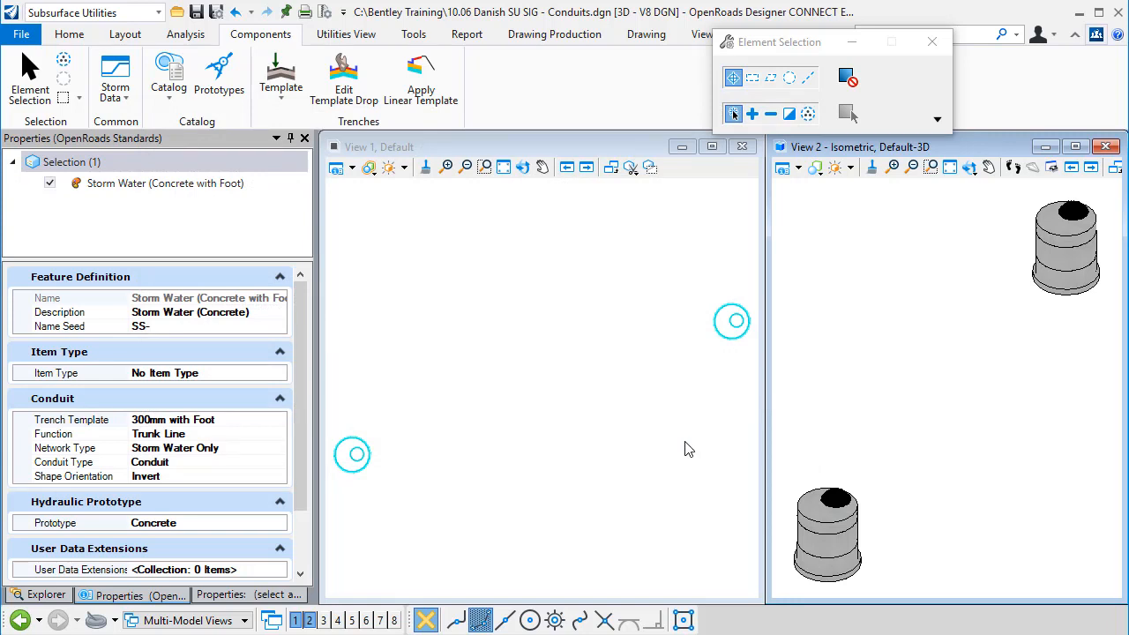
Step: Place a conduit between the two manholes using the Storm Water (Concrete with Foot) feature definition
left_click(132, 39)
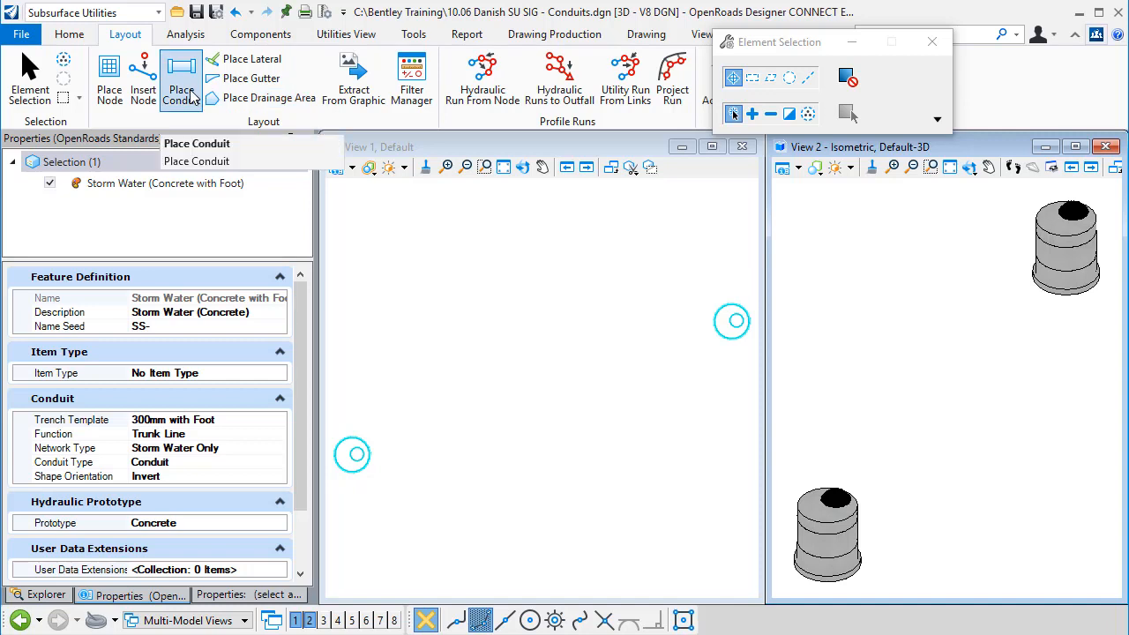
left_click(185, 91)
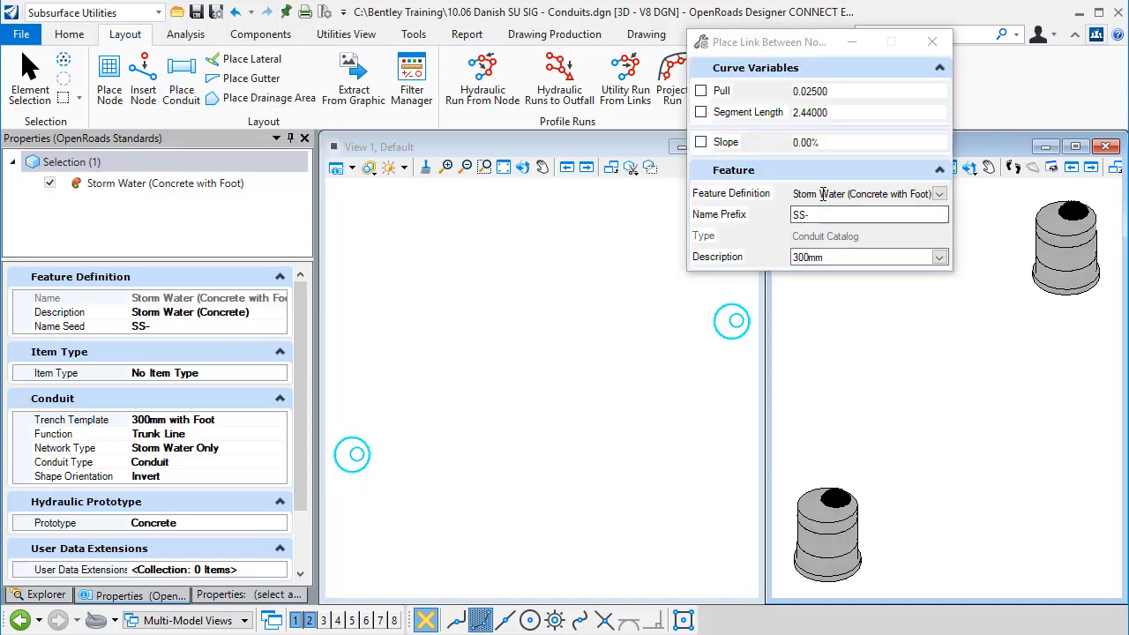
left_click(940, 194)
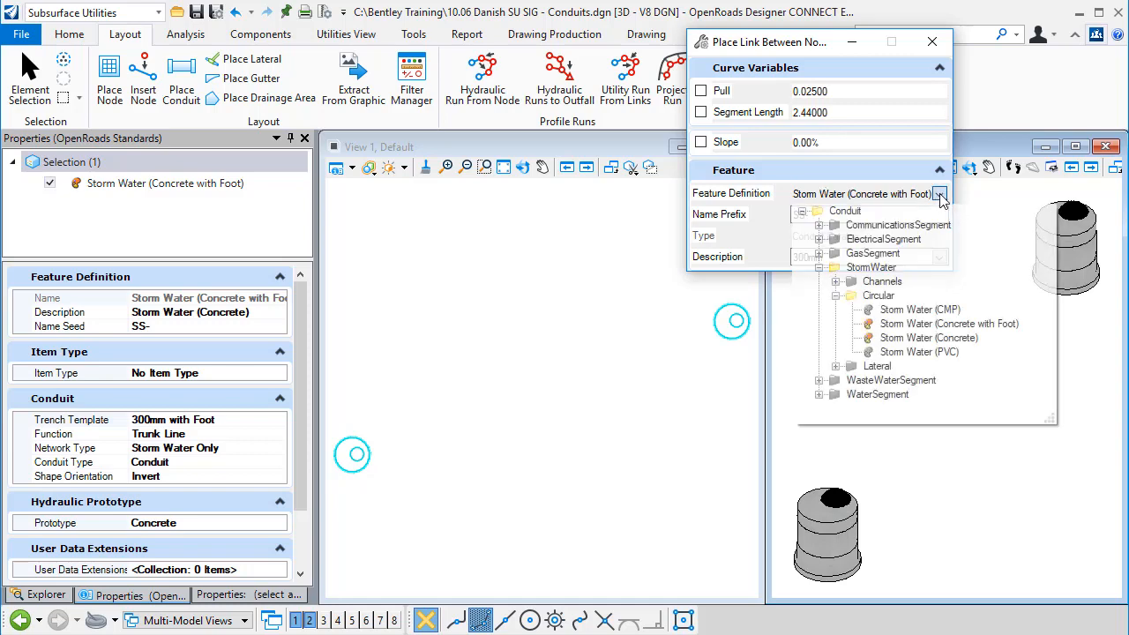
left_click(913, 325)
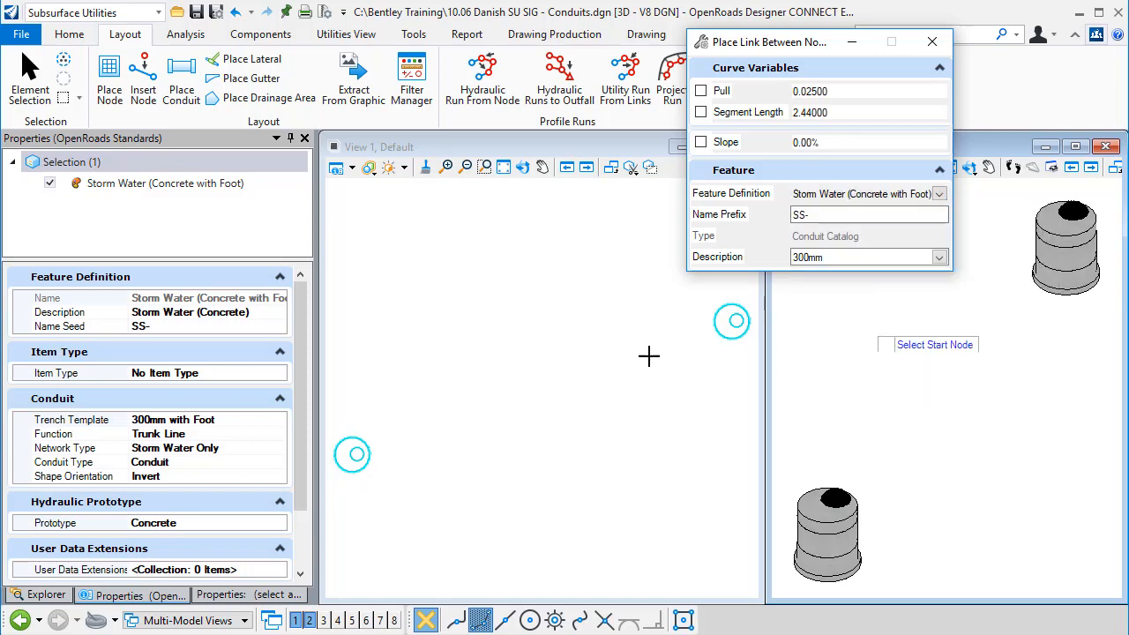
left_click(363, 448)
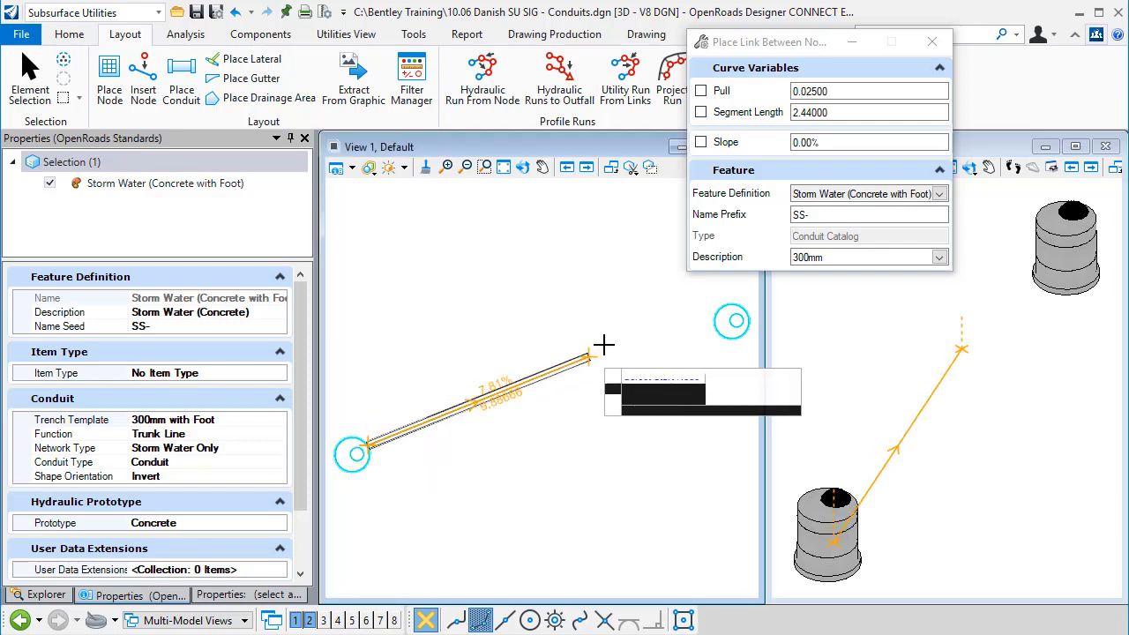
left_click(715, 329)
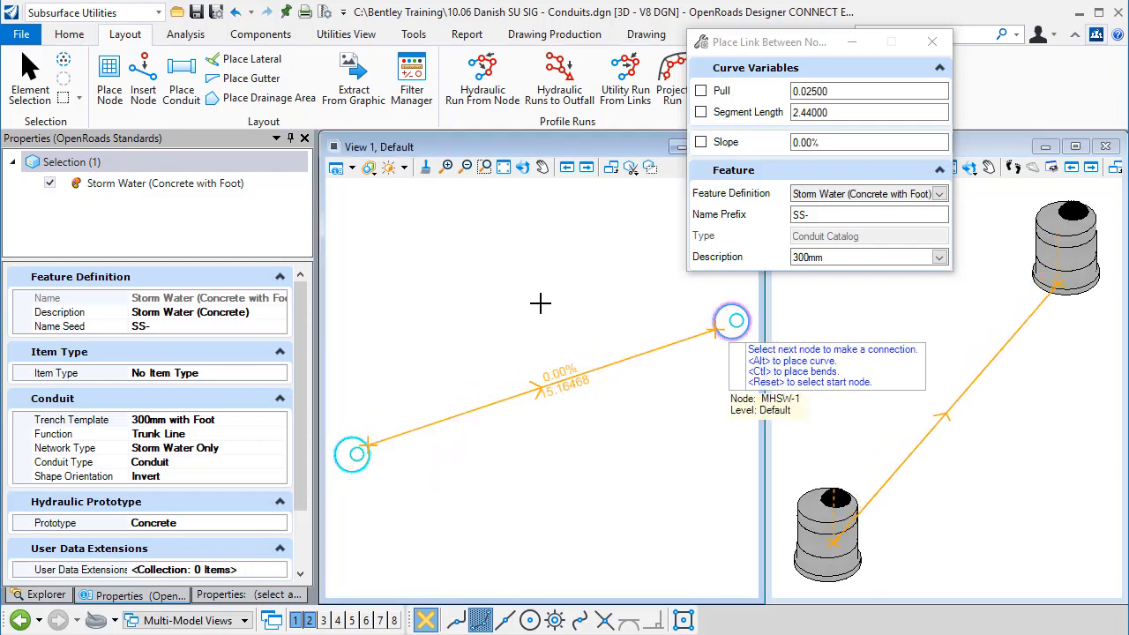
right_click(550, 303)
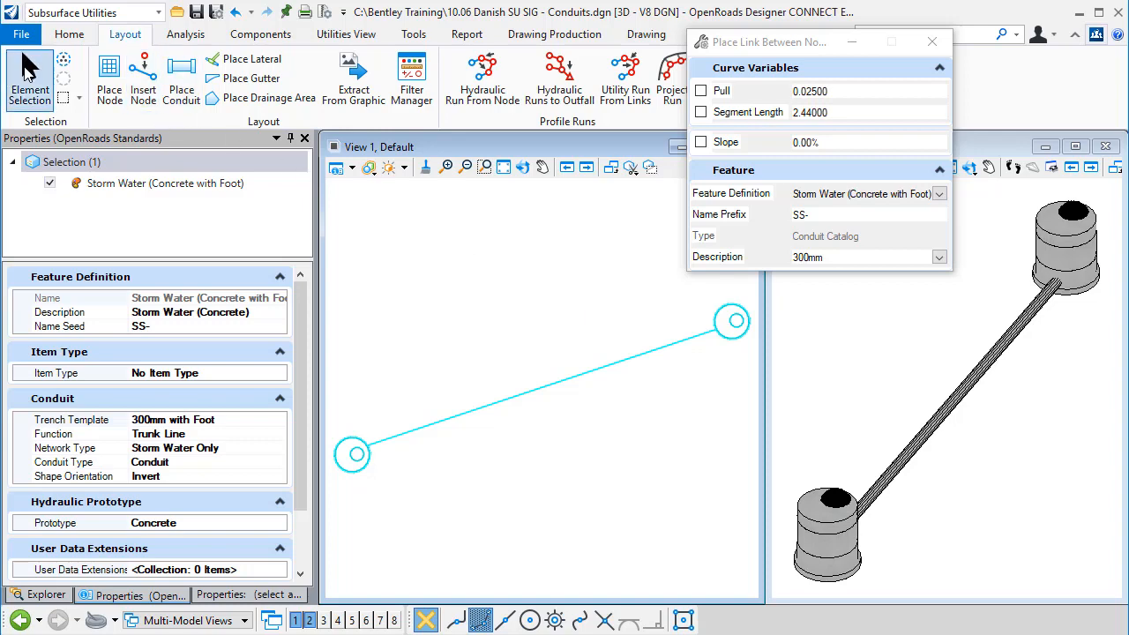
left_click(29, 74)
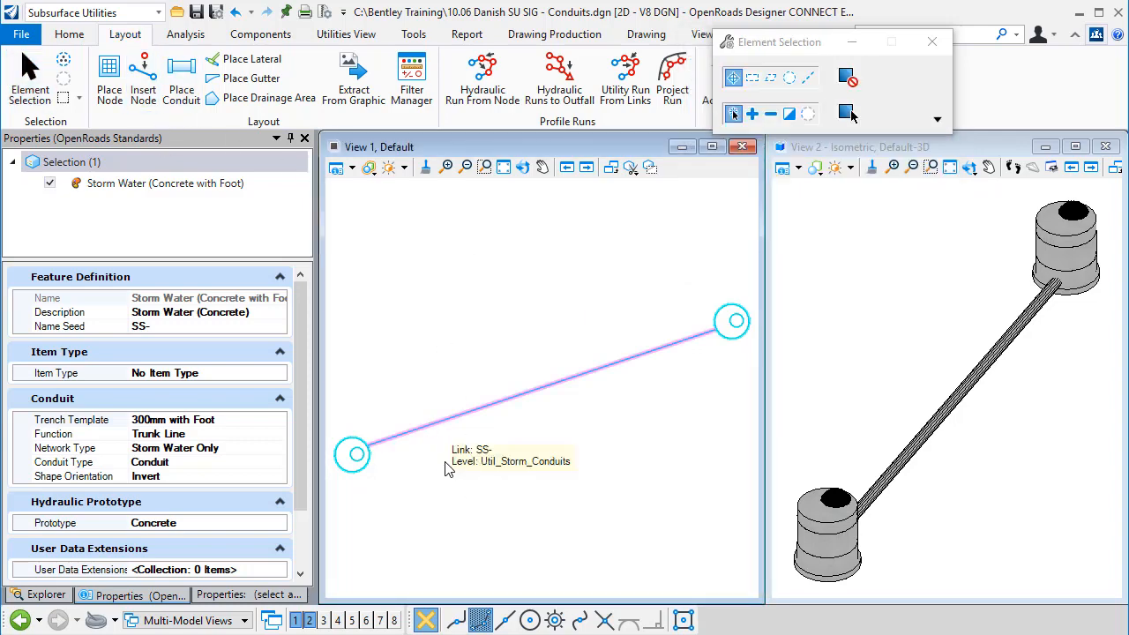
Step: Select the placed conduit and switch its Trench property to Yes
left_click(431, 427)
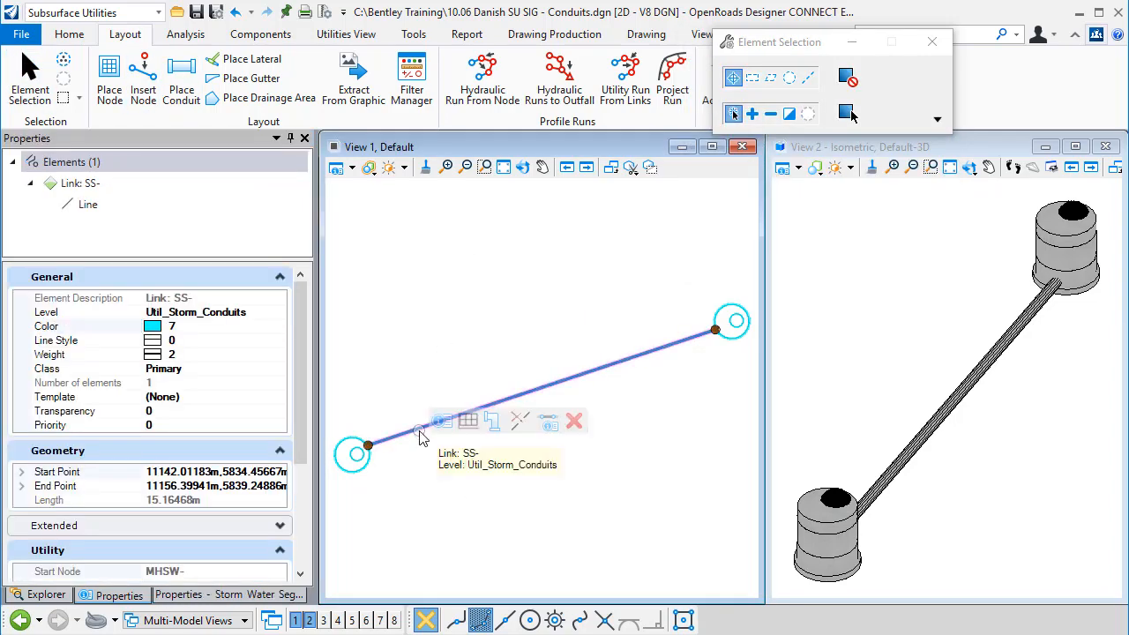
left_click(443, 422)
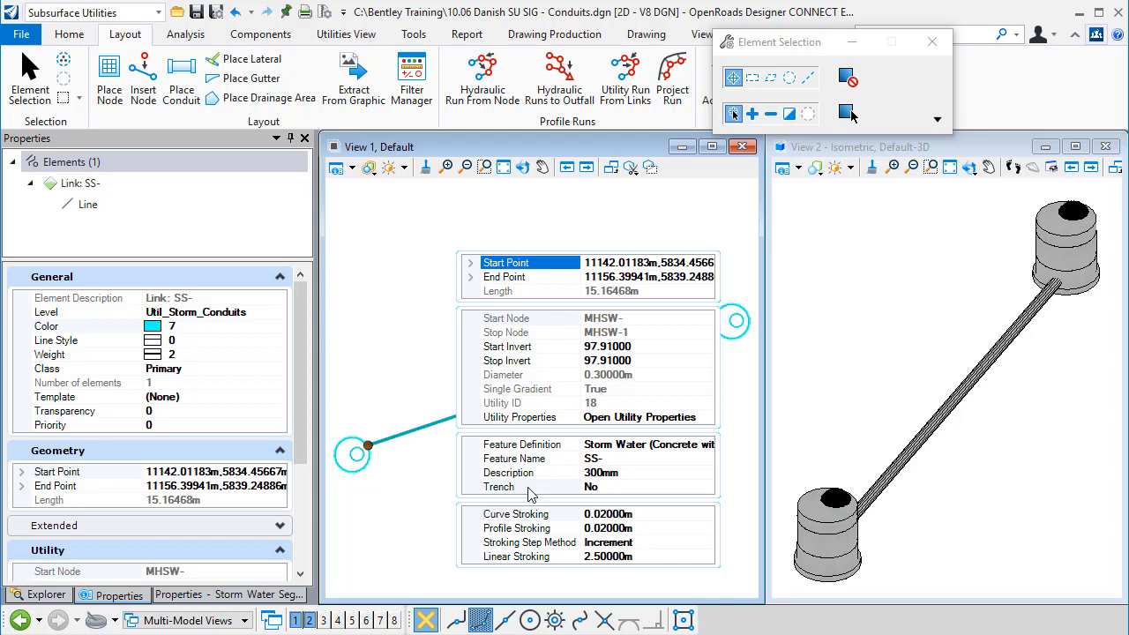
left_click(687, 492)
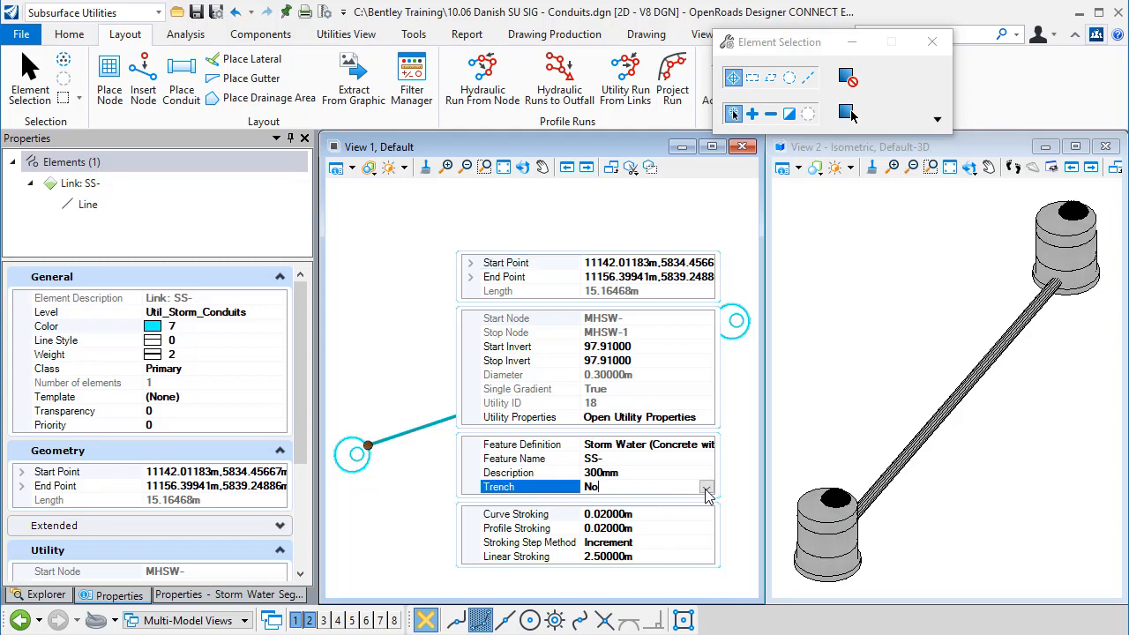
left_click(706, 488)
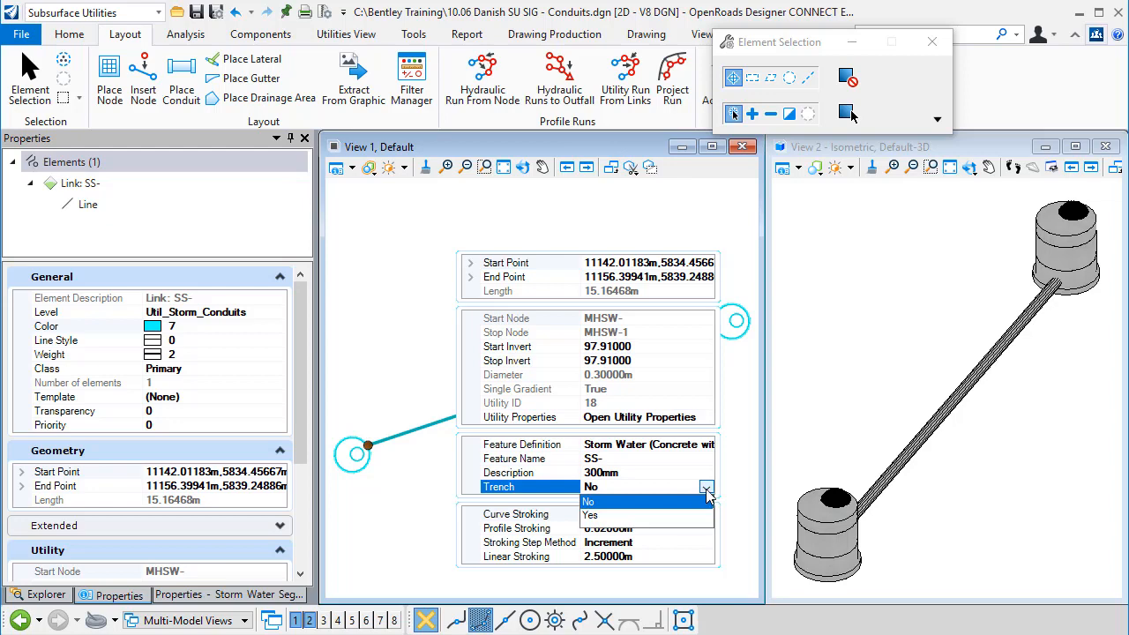
left_click(597, 518)
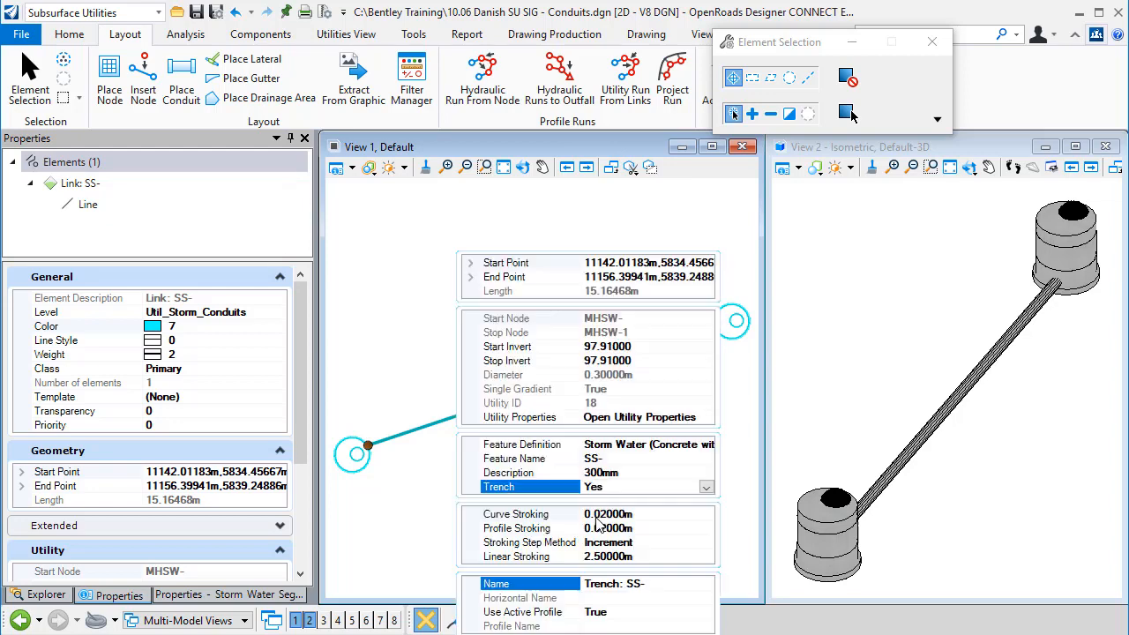
left_click(392, 238)
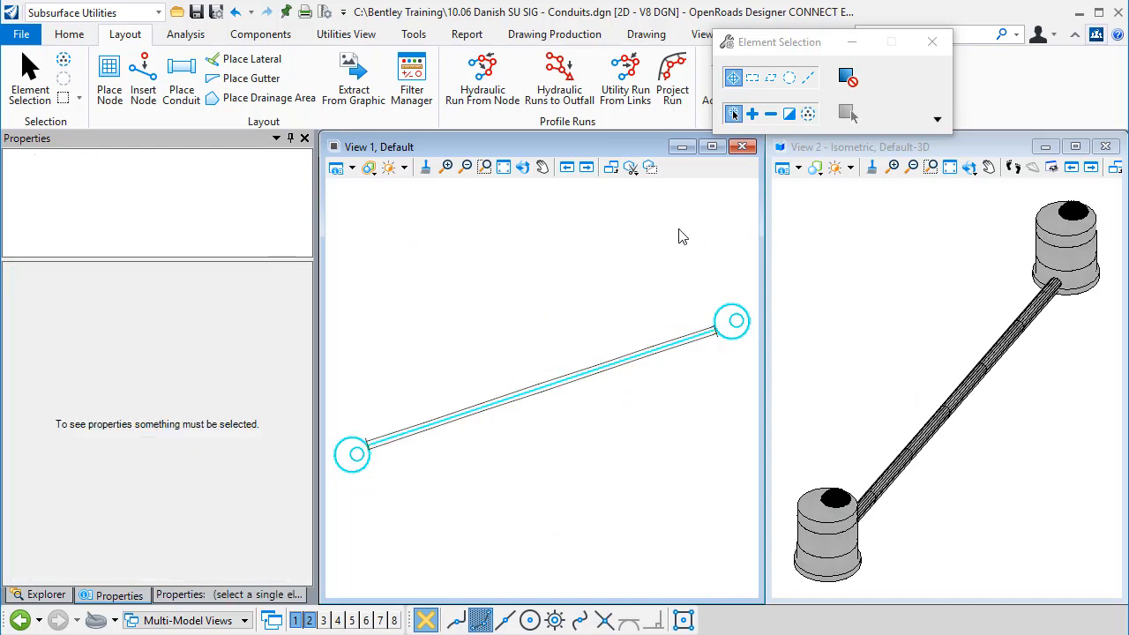
Step: Open a cross section view of the conduit in View 3, picking its left and right offsets, station and interval
left_click(362, 39)
left_click(198, 104)
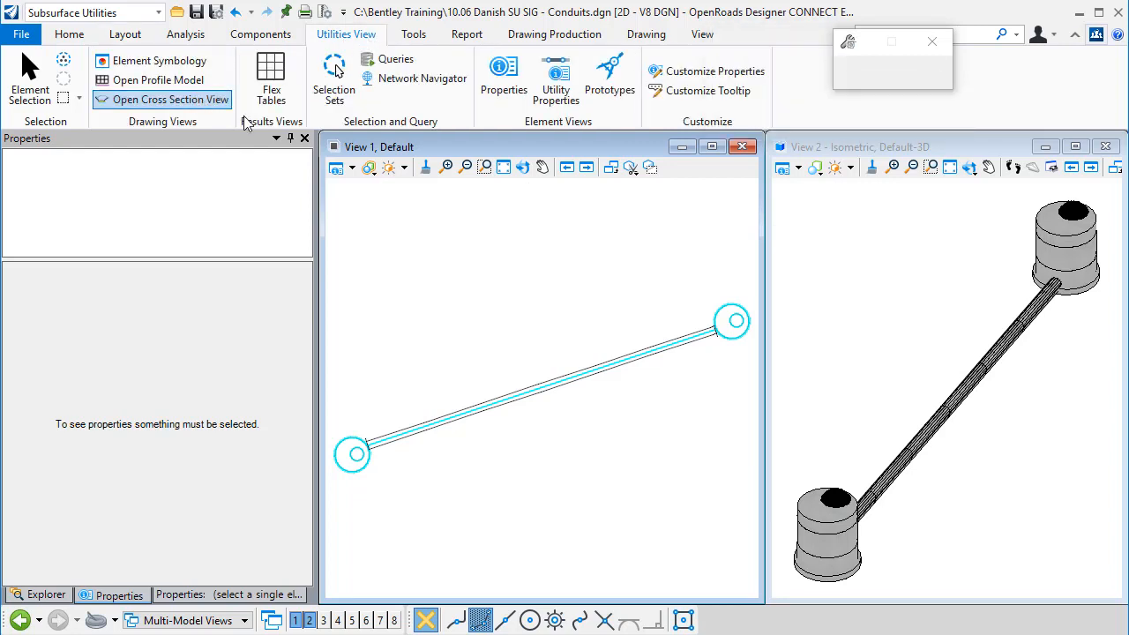
scroll(483, 396, "up", 3)
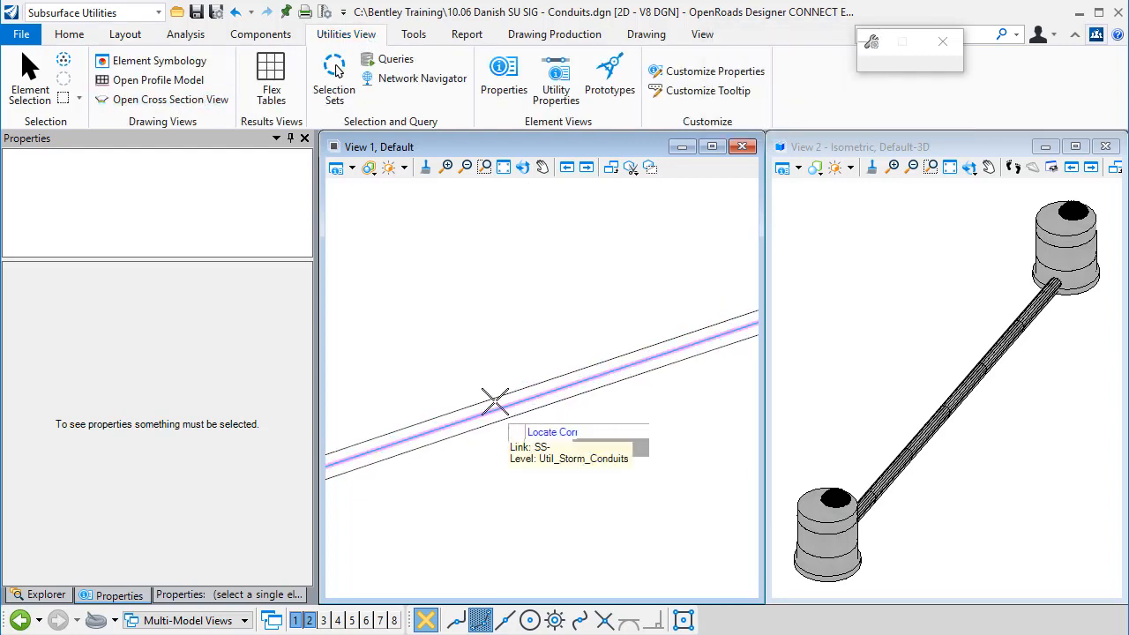
left_click(496, 403)
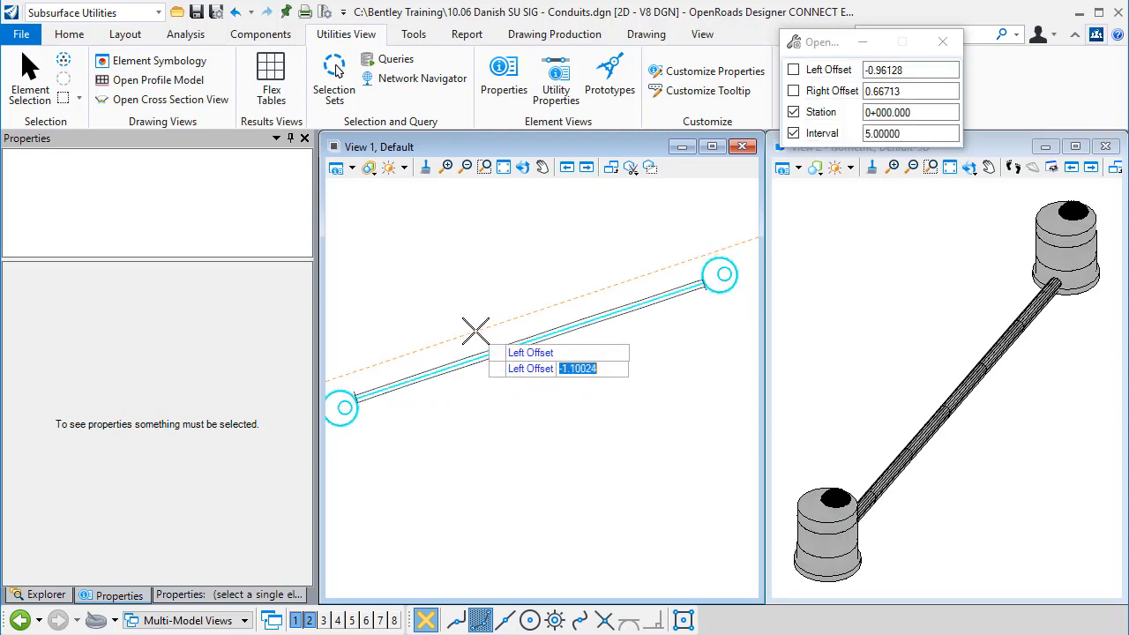
left_click(480, 330)
left_click(499, 388)
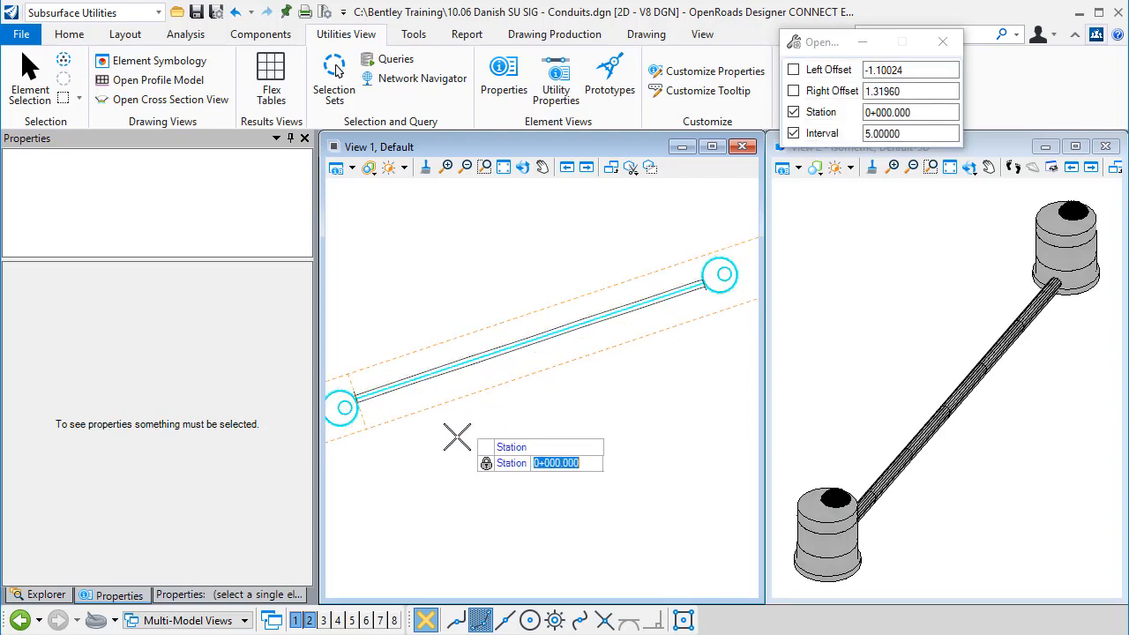
left_click(486, 430)
left_click(492, 429)
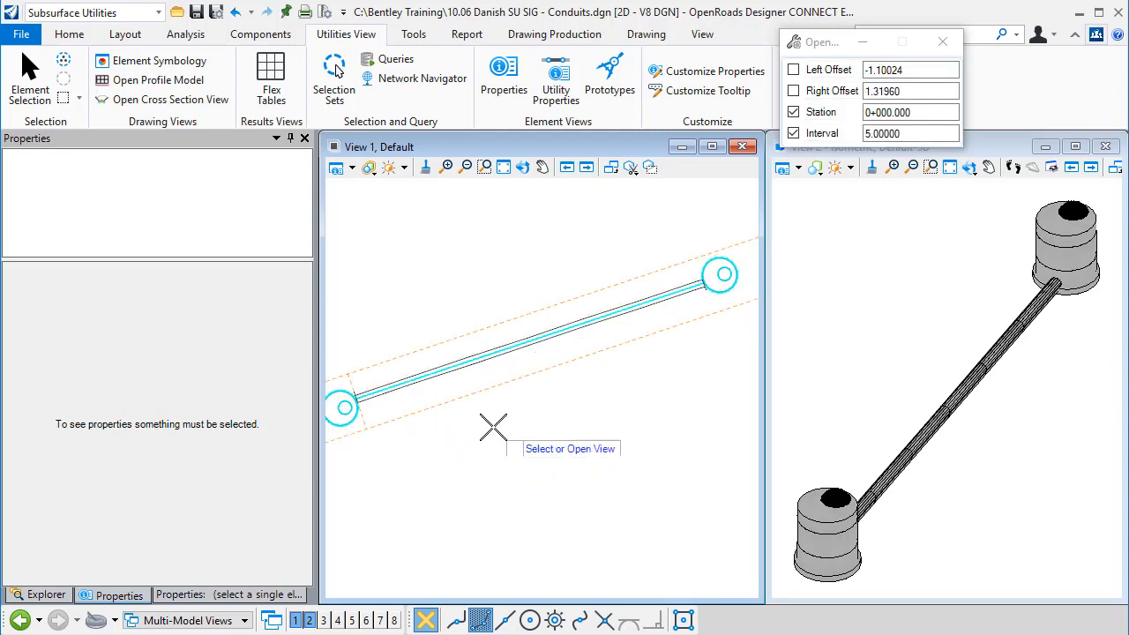
left_click(324, 621)
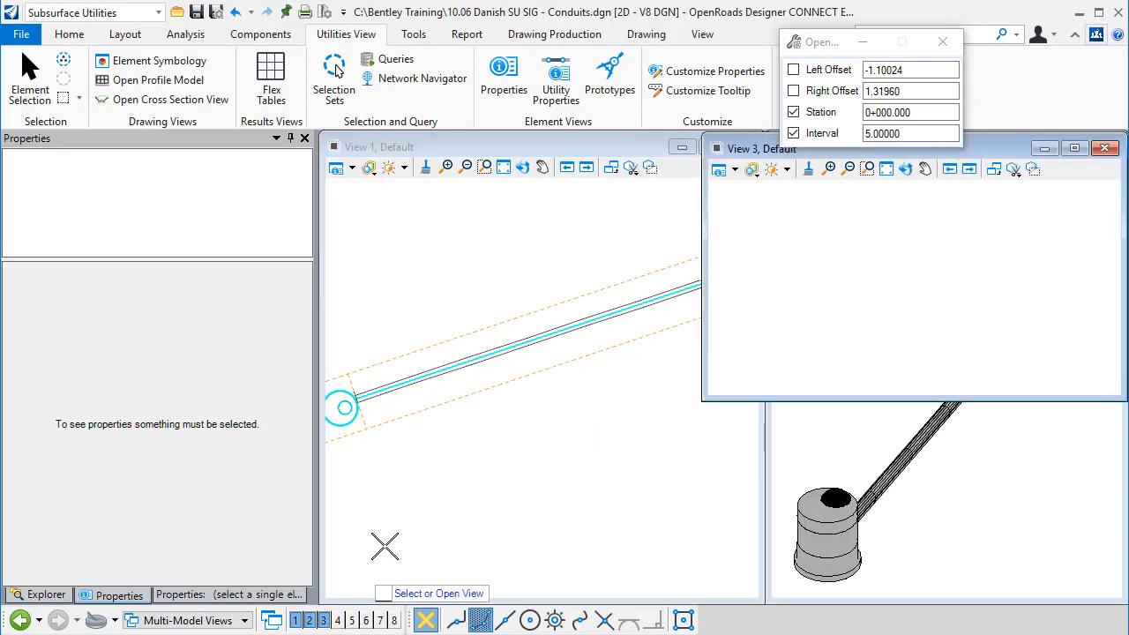
left_click(823, 303)
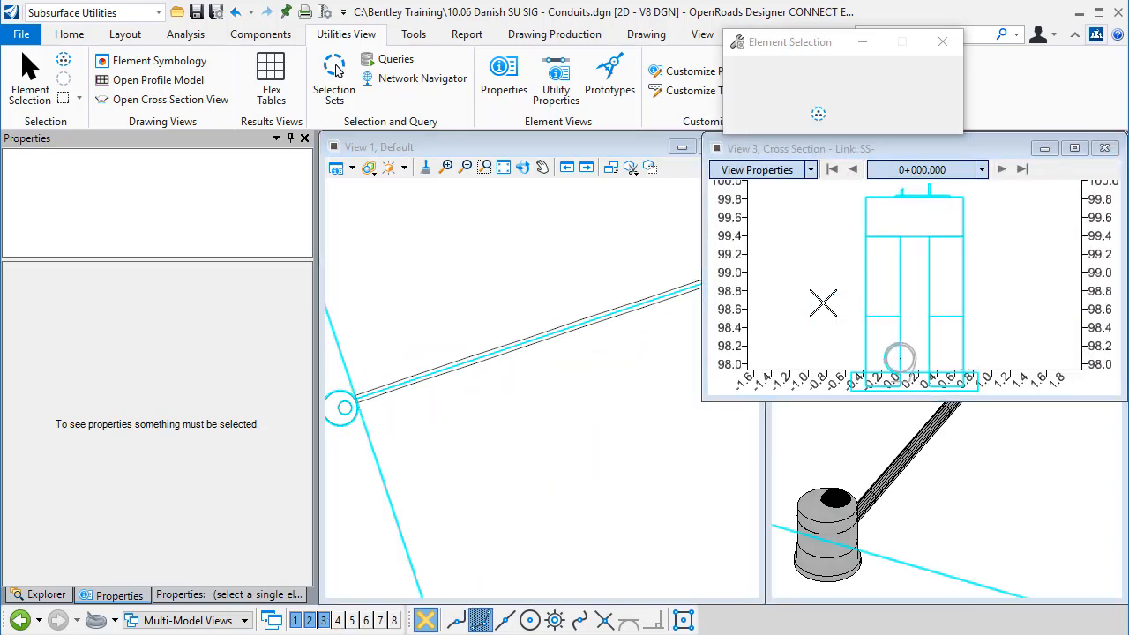
Step: Step through the conduit's cross sections to examine the pipe, footing and trench shape
left_click(1001, 171)
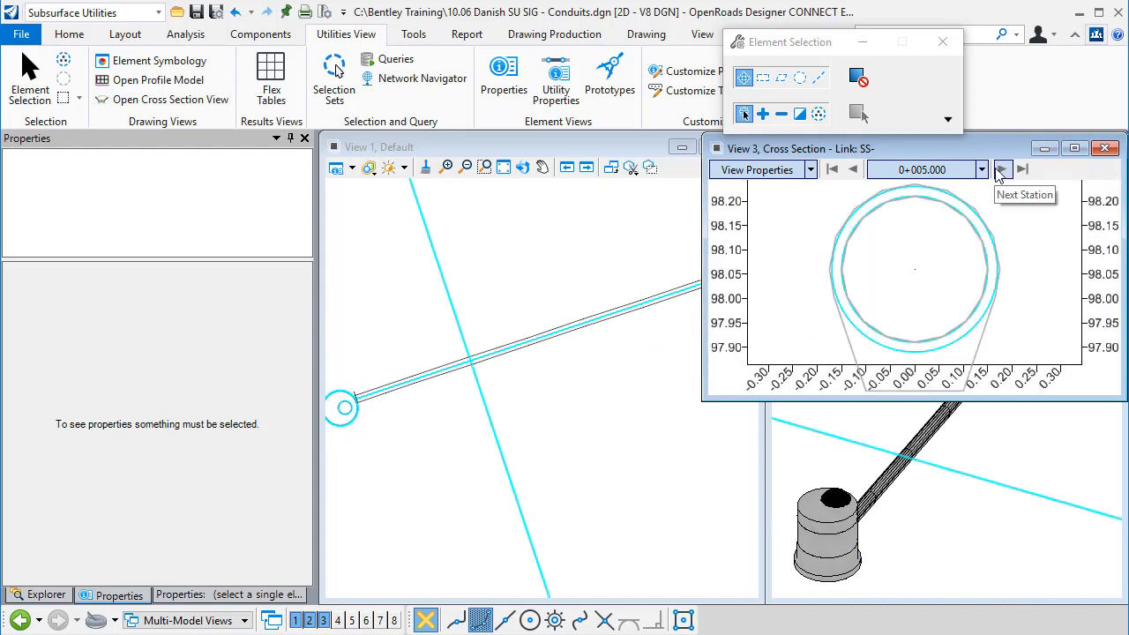
left_click(1001, 171)
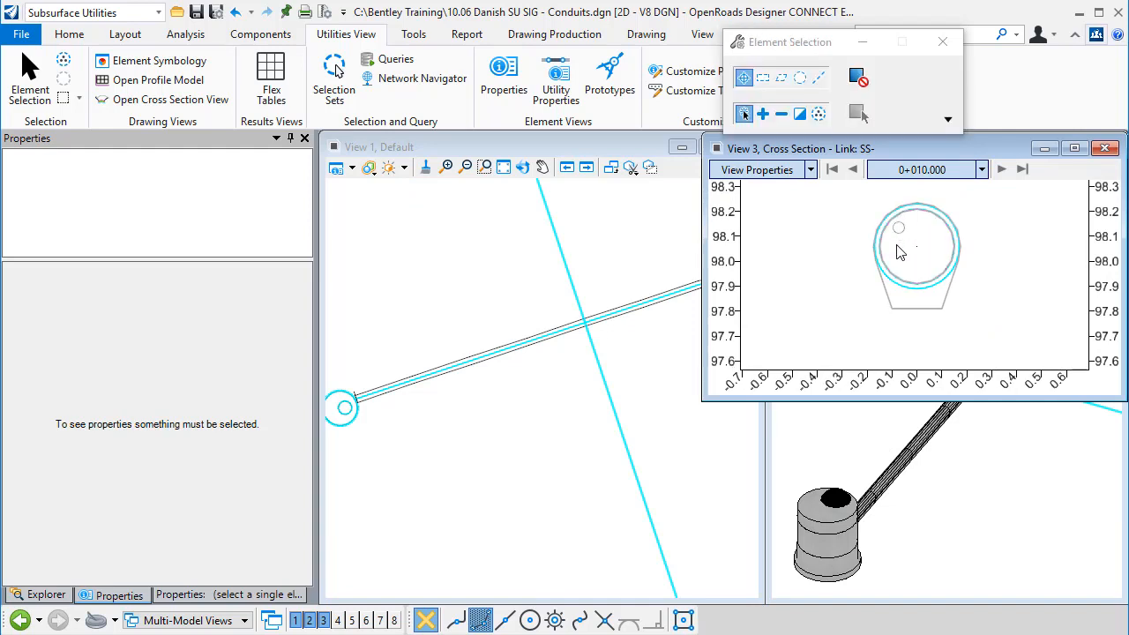
scroll(912, 300, "up", 2)
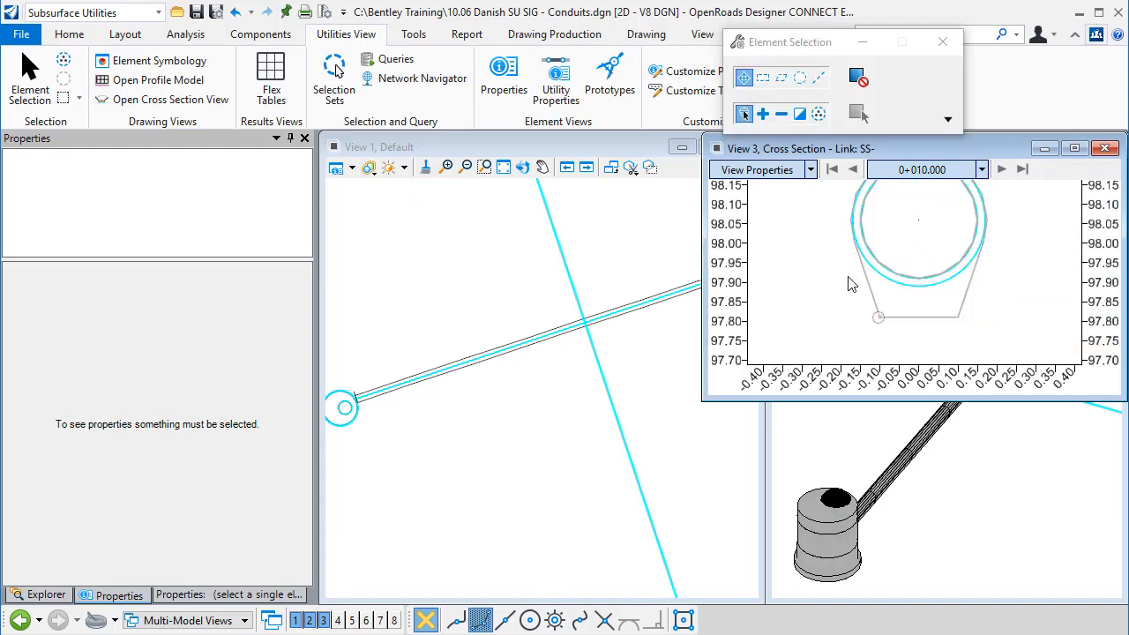
middle_click_drag(826, 273, 821, 309)
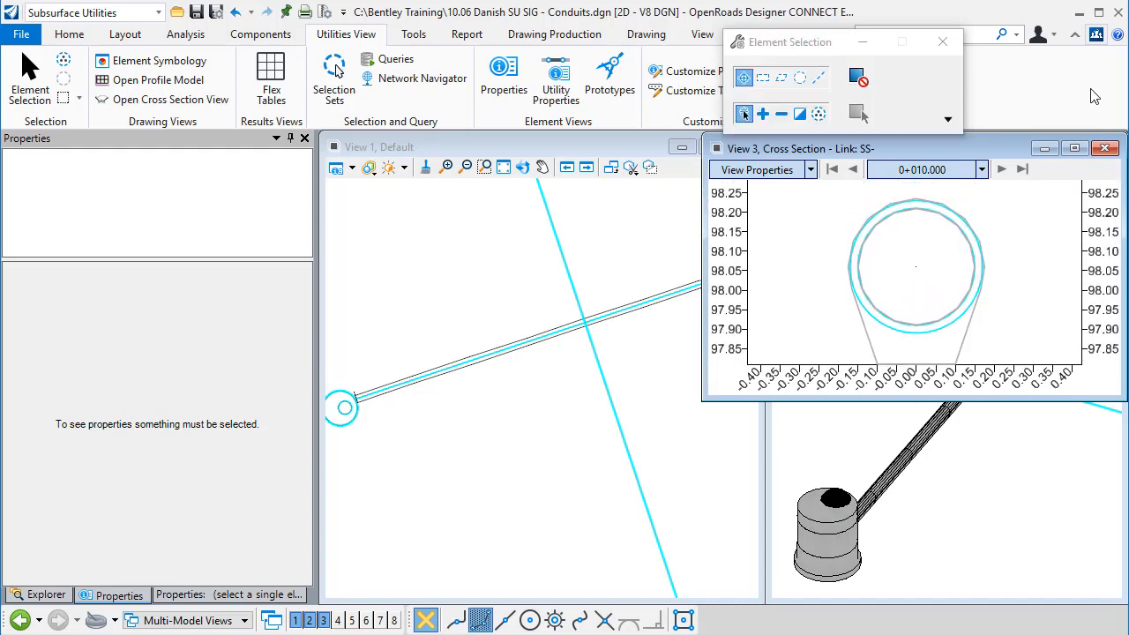
Step: Close the cross section view and rotate the 3D view to inspect the conduit's trench and footing
left_click(1109, 149)
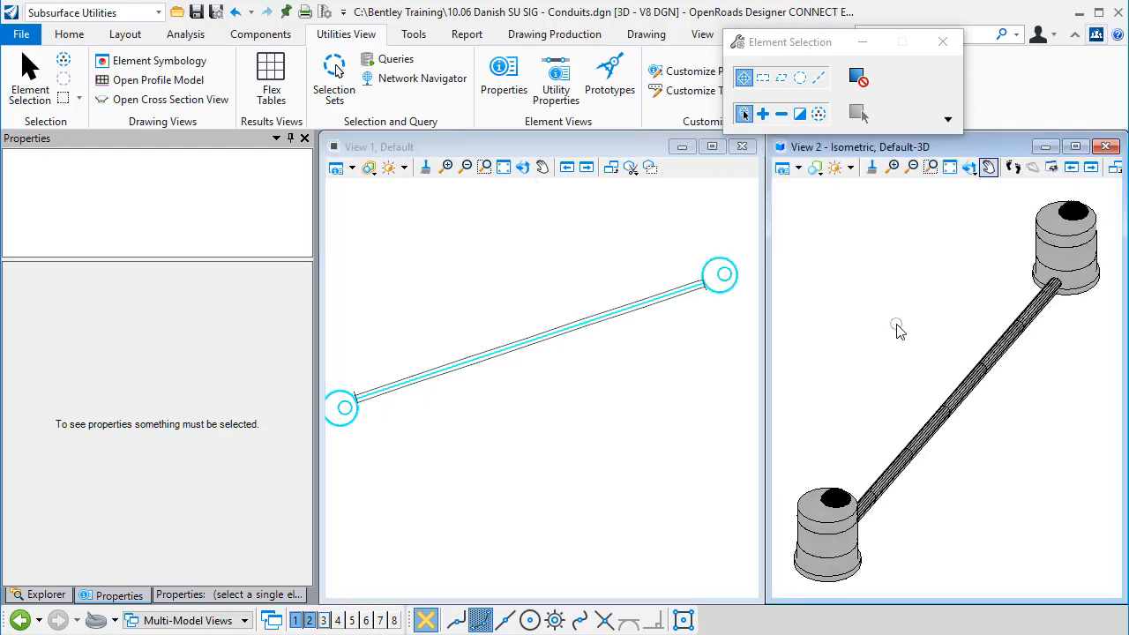
middle_click_drag(897, 329, 890, 476, "shift")
scroll(890, 476, "up", 5)
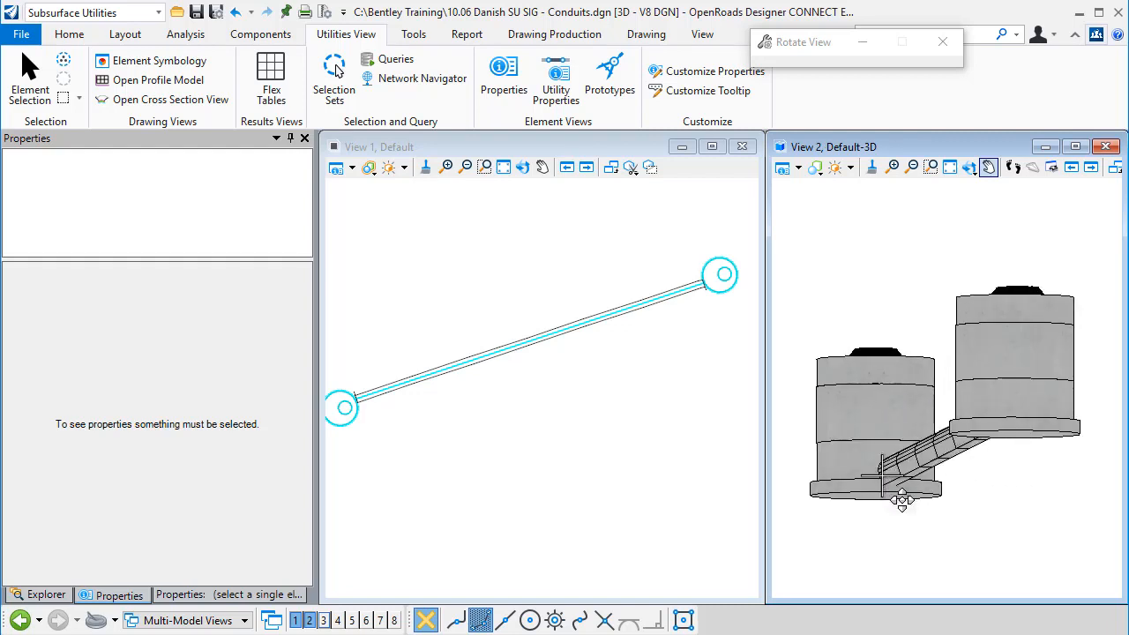
scroll(901, 500, "up", 3)
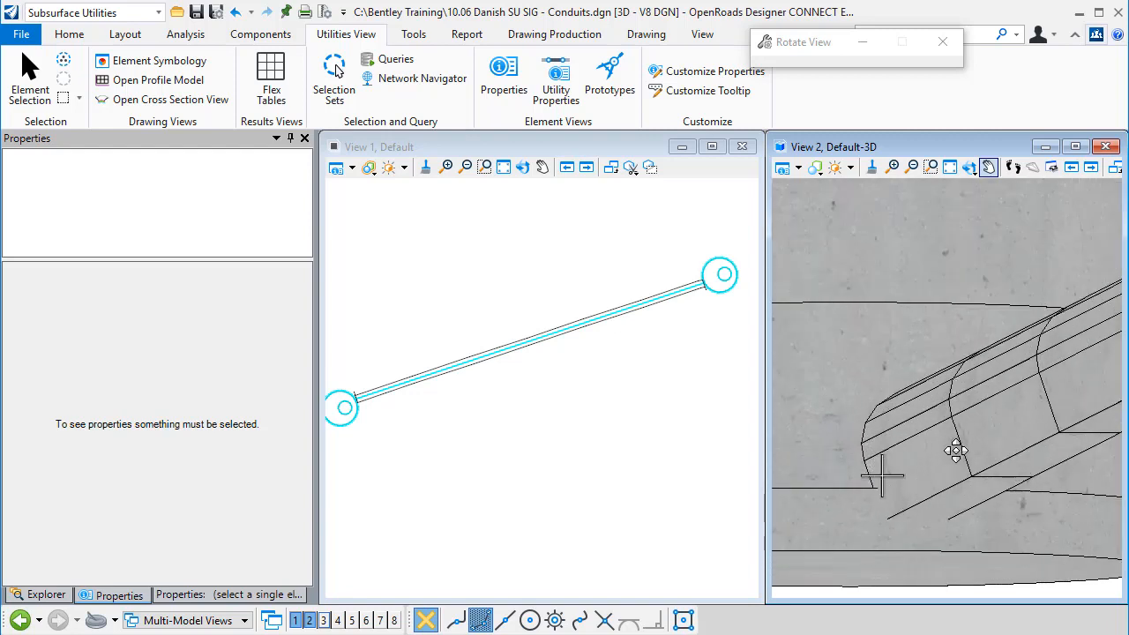
scroll(945, 446, "down", 2)
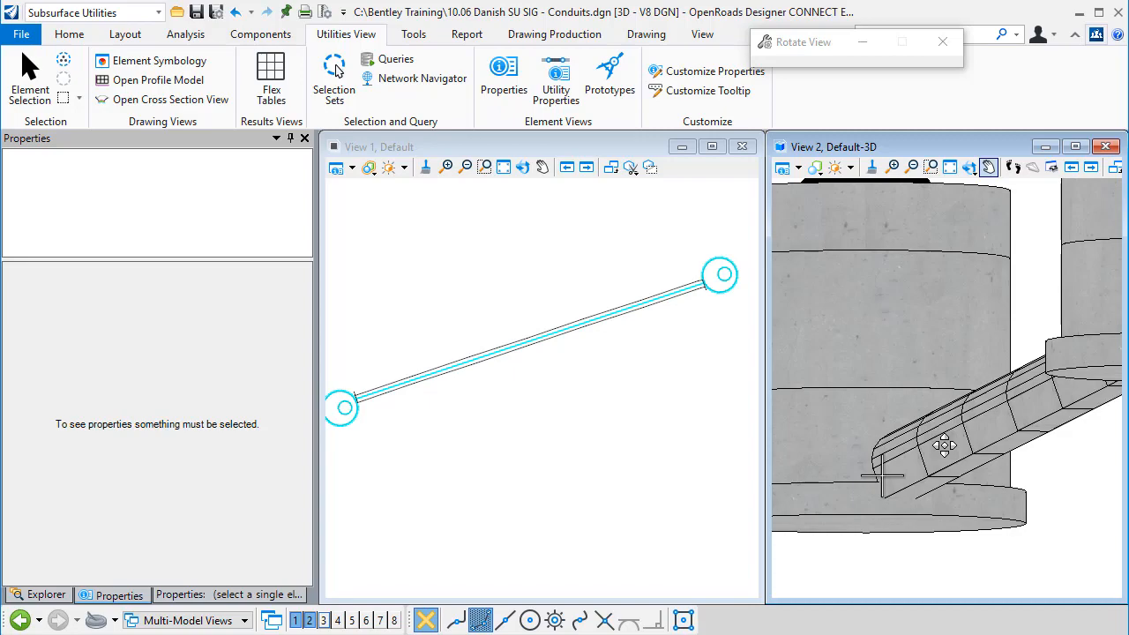